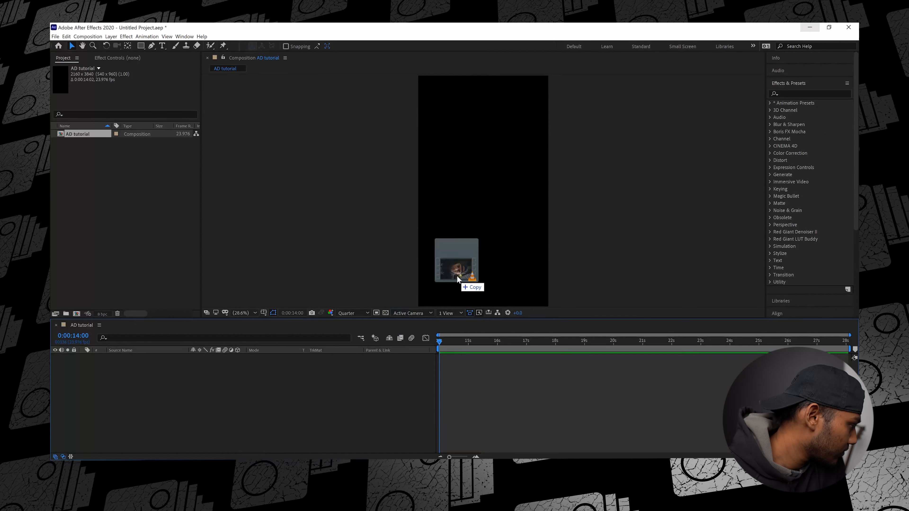
Step: Add the C0020.MP4 footage to the AD tutorial composition and set its rotation to -90°
{"action": "left_click_drag", "start_coordinate": [463, 288], "coordinate": [456, 284]}
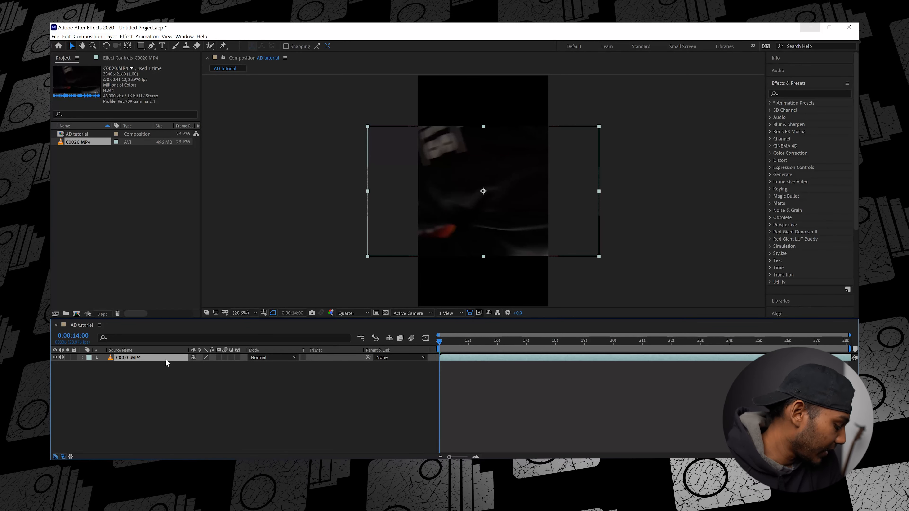
{"action": "key", "text": "r"}
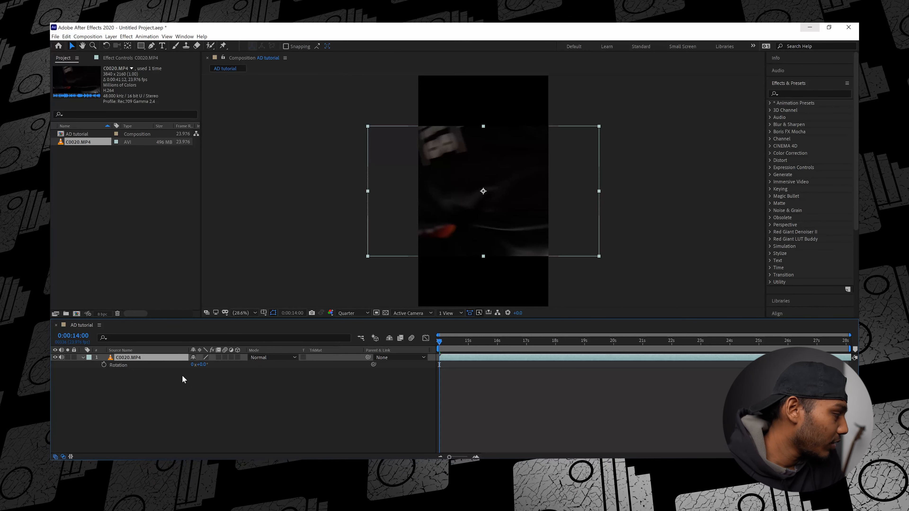
{"action": "mouse_move", "coordinate": [201, 369]}
{"action": "left_mouse_down"}
{"action": "mouse_move", "coordinate": [184, 369]}
{"action": "mouse_move", "coordinate": [203, 365]}
{"action": "left_mouse_up"}
{"action": "left_click", "coordinate": [202, 365]}
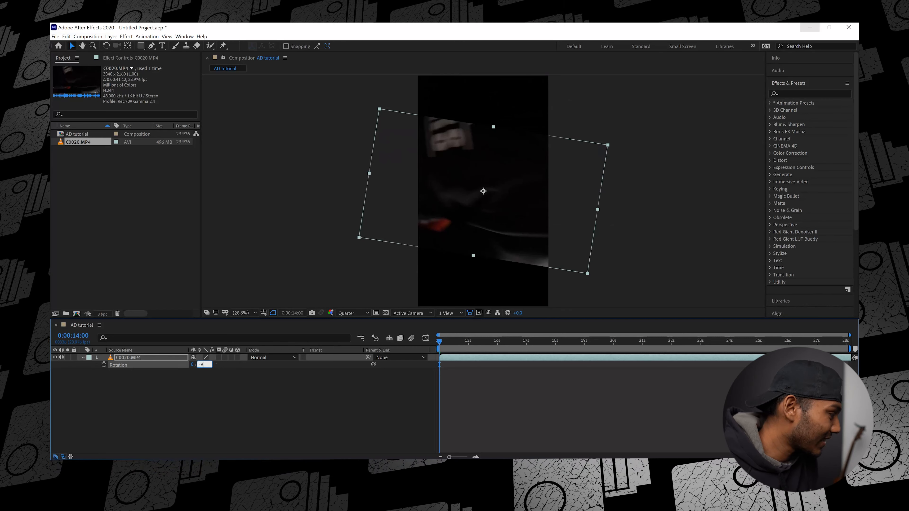
{"action": "type", "text": "-90"}
{"action": "key", "text": "Return"}
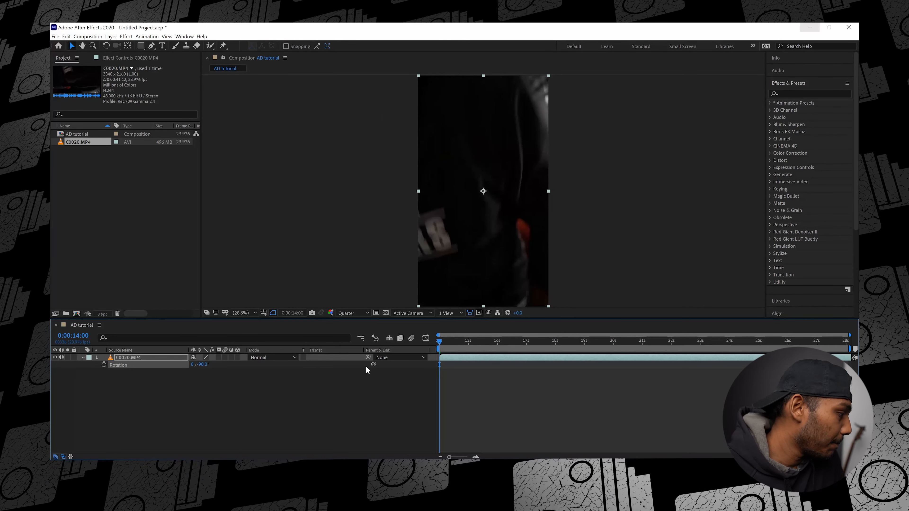
Step: Split the C0020.MP4 layer at 0:00:24:02 and delete the part before the cut
{"action": "left_click_drag", "start_coordinate": [441, 344], "coordinate": [510, 349]}
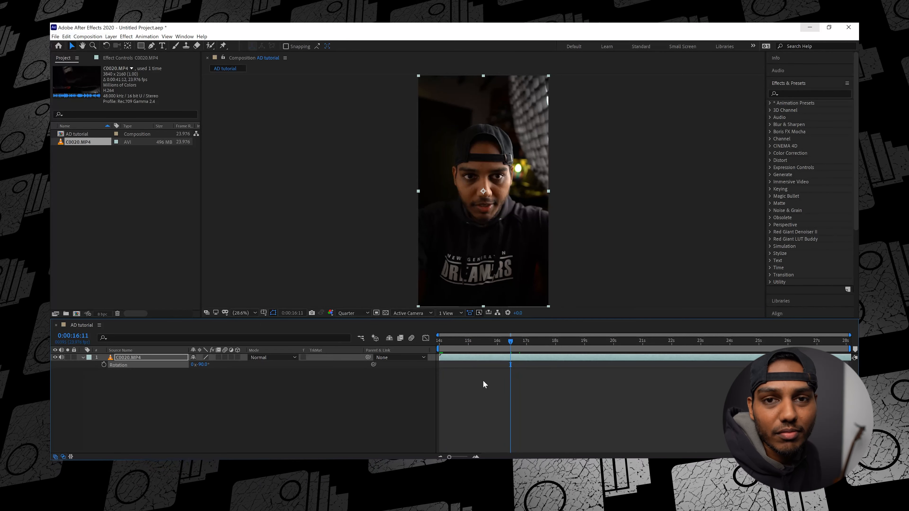
{"action": "key", "text": "space"}
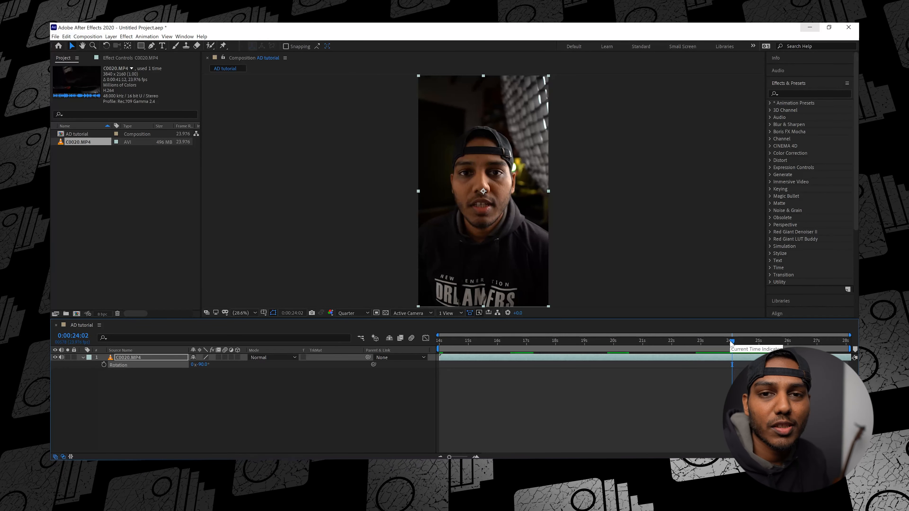
{"action": "left_click", "coordinate": [730, 342]}
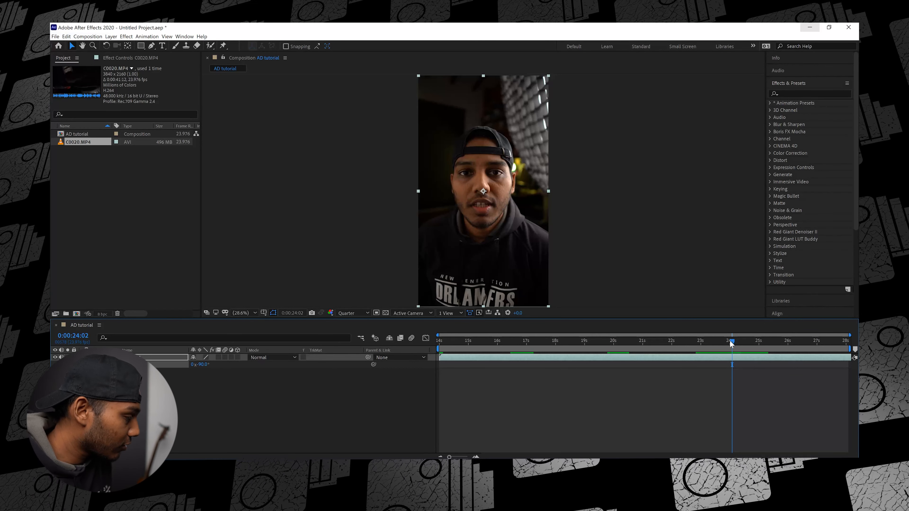
{"action": "key", "text": "ctrl+shift+d"}
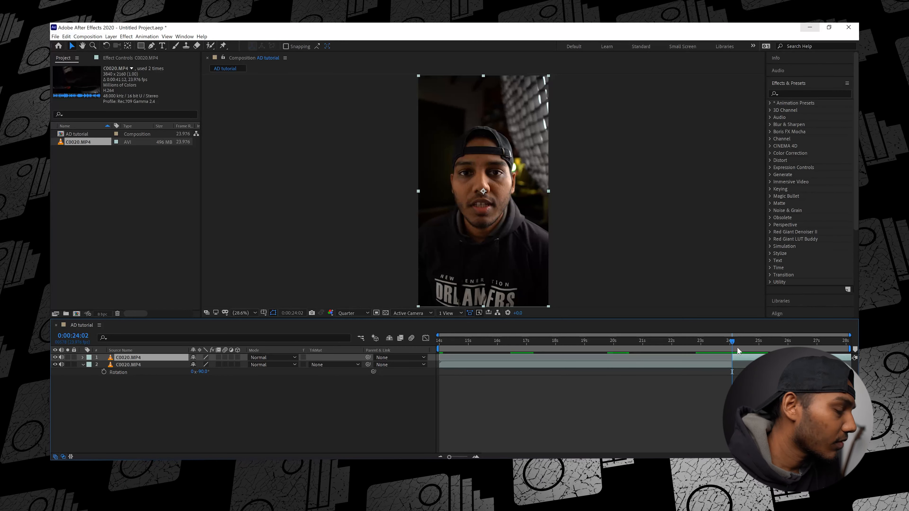
{"action": "left_click", "coordinate": [688, 365]}
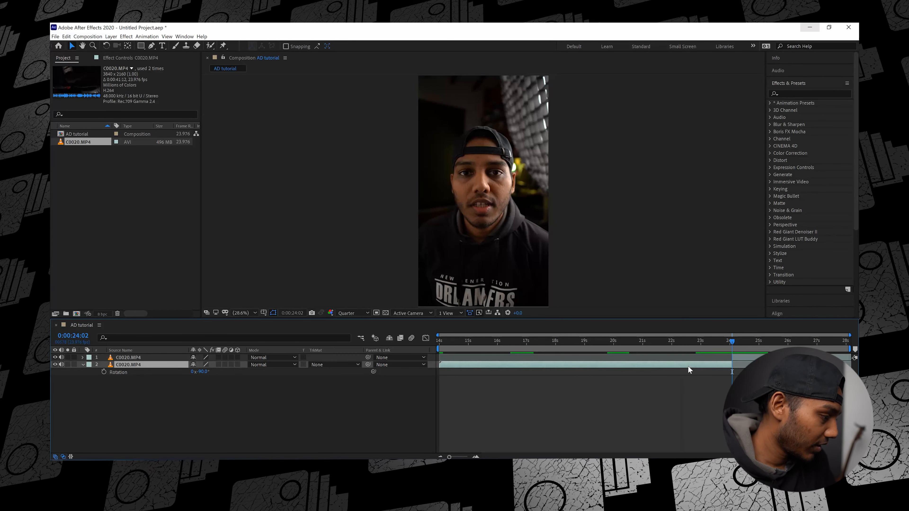
{"action": "key", "text": "Delete"}
Step: Shift the remaining clip to the composition's start, preview it, and return the playhead to 0:00:14:00
{"action": "left_click_drag", "start_coordinate": [741, 357], "coordinate": [425, 342]}
{"action": "key", "text": "space"}
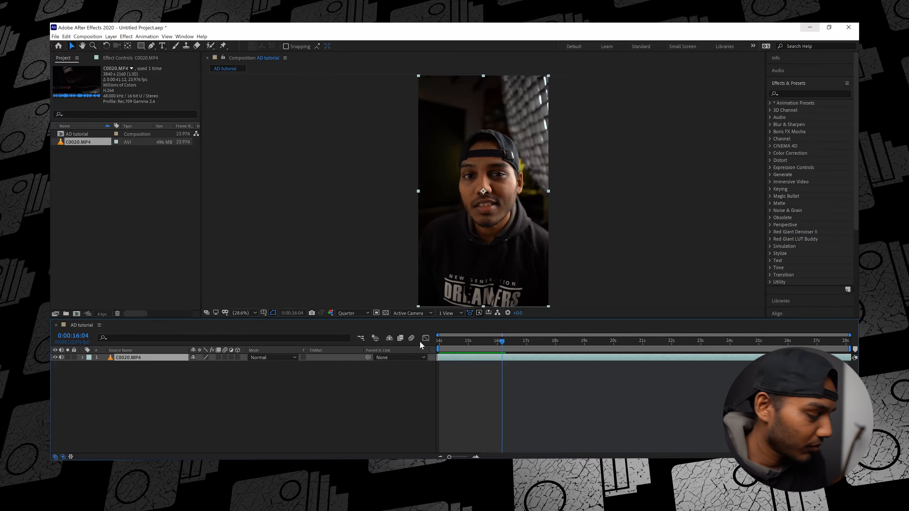
{"action": "left_click", "coordinate": [440, 346]}
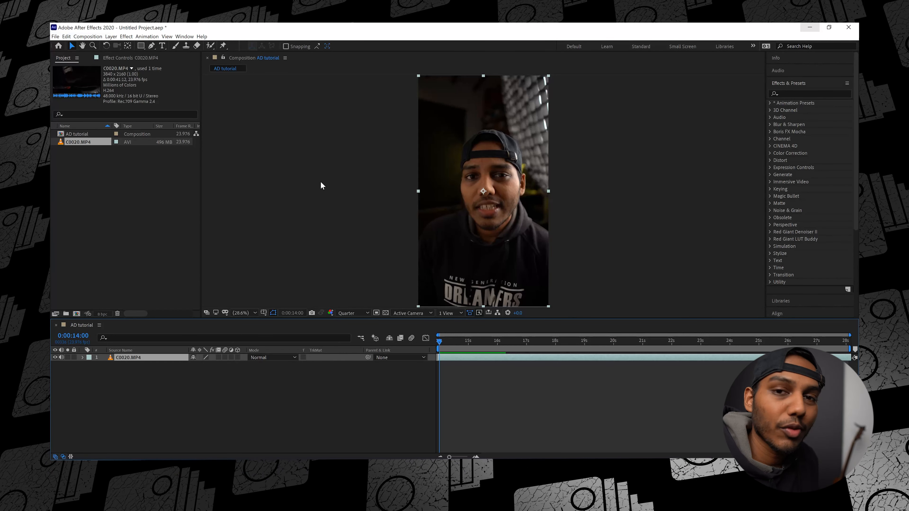
Step: Create a text layer over the footage reading KICK-START in capitals
{"action": "left_click", "coordinate": [161, 46]}
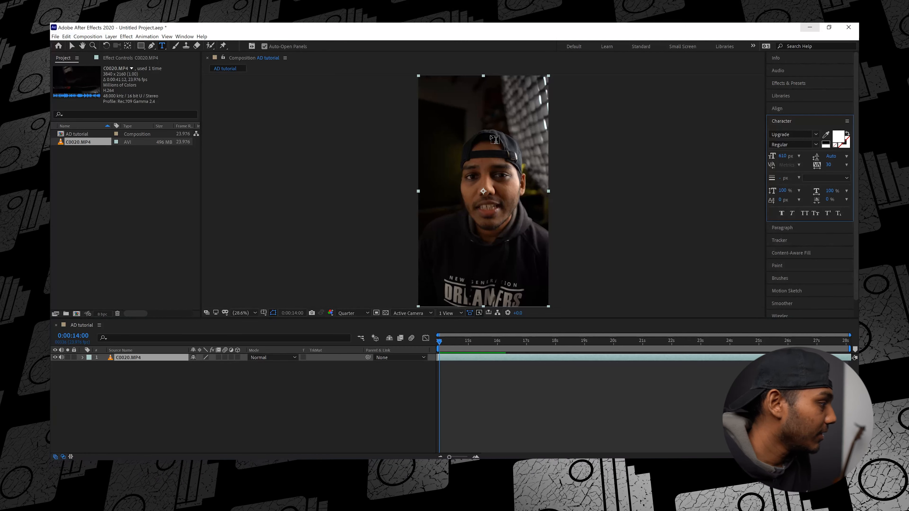
{"action": "left_click", "coordinate": [462, 182]}
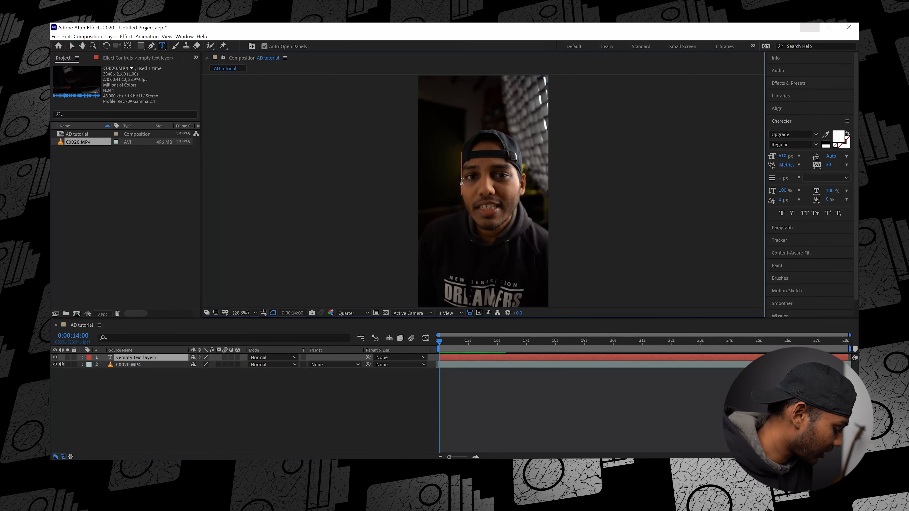
{"action": "type", "text": "k"}
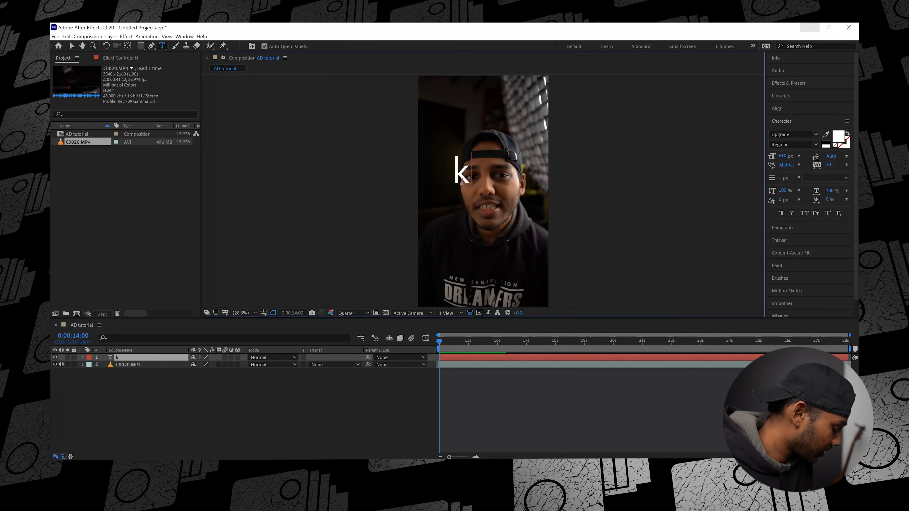
{"action": "type", "text": "ick-s"}
{"action": "key", "text": "BackSpace"}
{"action": "key", "text": "BackSpace"}
{"action": "key", "text": "BackSpace"}
{"action": "key", "text": "BackSpace"}
{"action": "key", "text": "BackSpace"}
{"action": "key", "text": "BackSpace"}
{"action": "type", "text": "KICK-START"}
Step: Reduce the KICK-START text size to 432 px and reposition the text horizontally to span the frame
{"action": "left_click", "coordinate": [129, 358]}
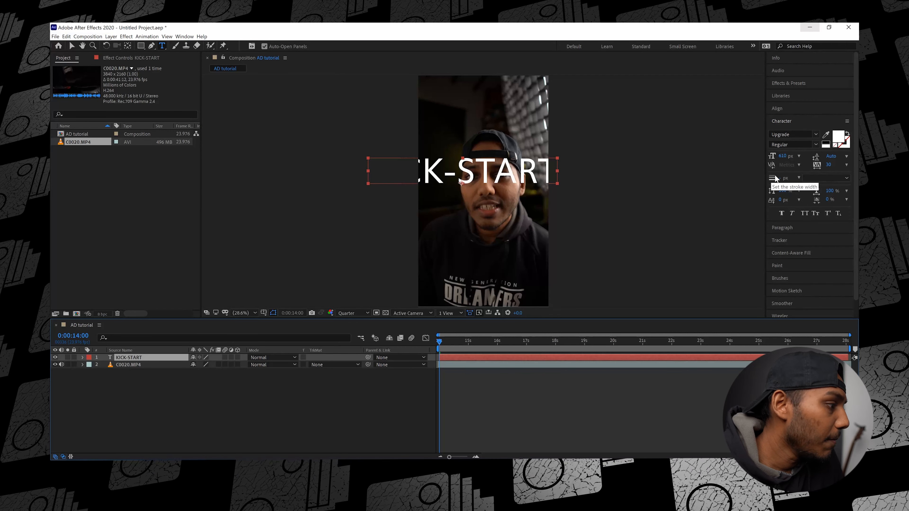
{"action": "left_click", "coordinate": [777, 121]}
{"action": "left_click", "coordinate": [779, 122]}
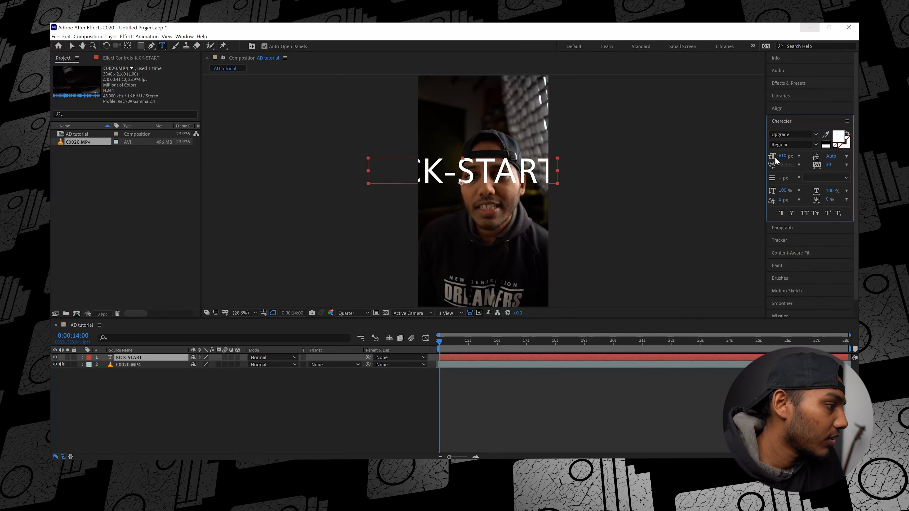
{"action": "left_click_drag", "start_coordinate": [773, 159], "coordinate": [716, 164]}
{"action": "key", "text": "Caps_Lock"}
{"action": "key", "text": "Caps_Lock"}
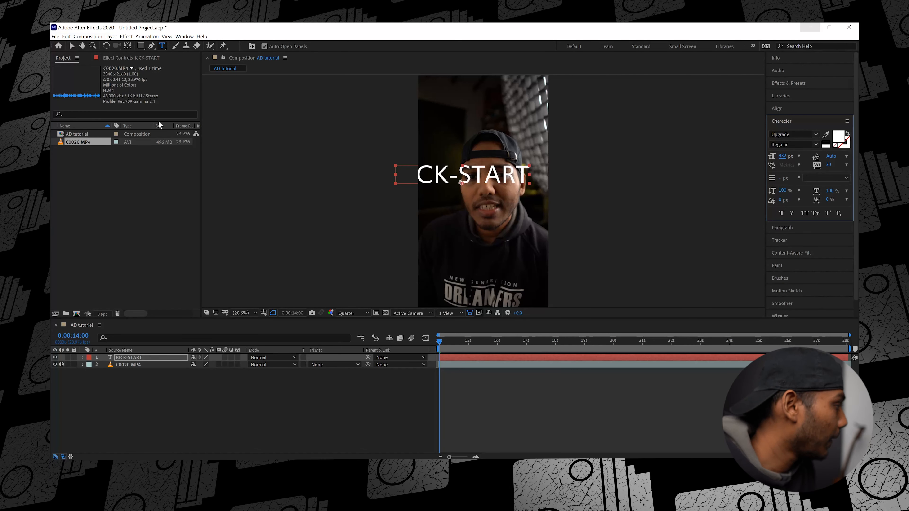
{"action": "key", "text": "v"}
{"action": "left_click_drag", "start_coordinate": [458, 183], "coordinate": [476, 183]}
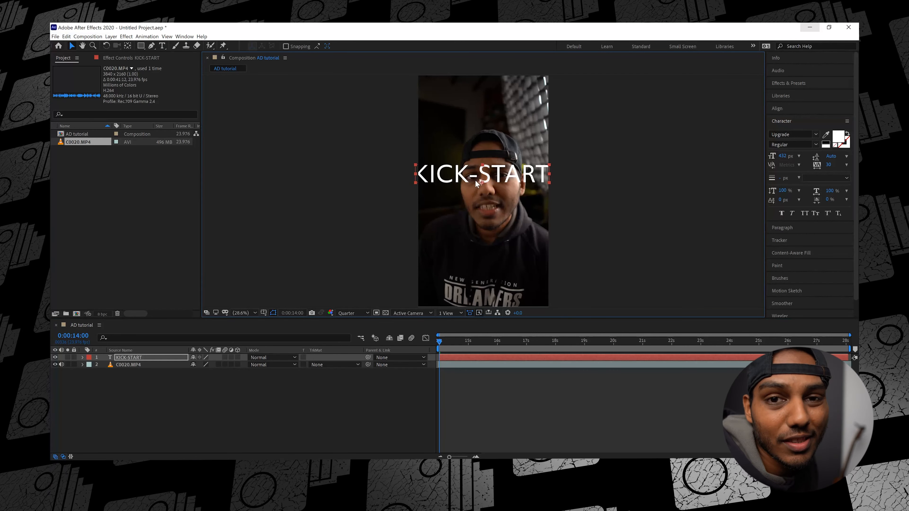
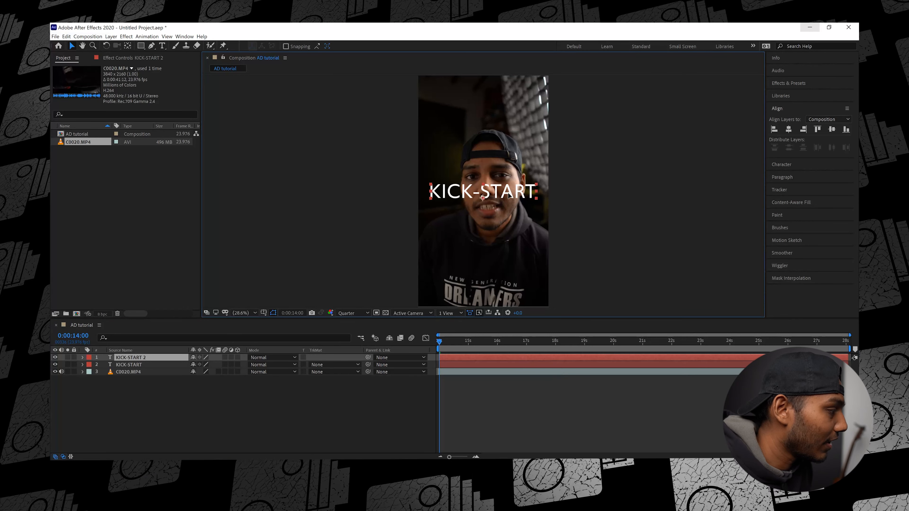
{"action": "left_click_drag", "start_coordinate": [509, 195], "coordinate": [509, 169]}
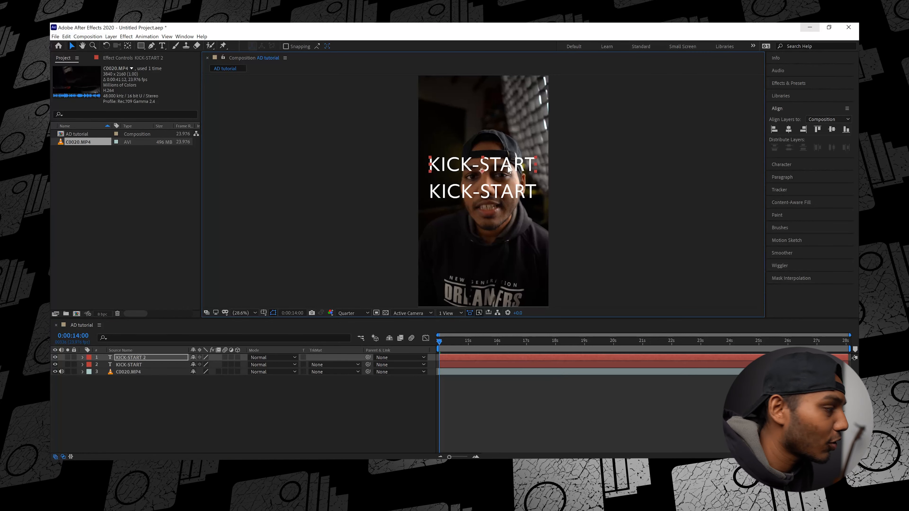
{"action": "key", "text": "Return"}
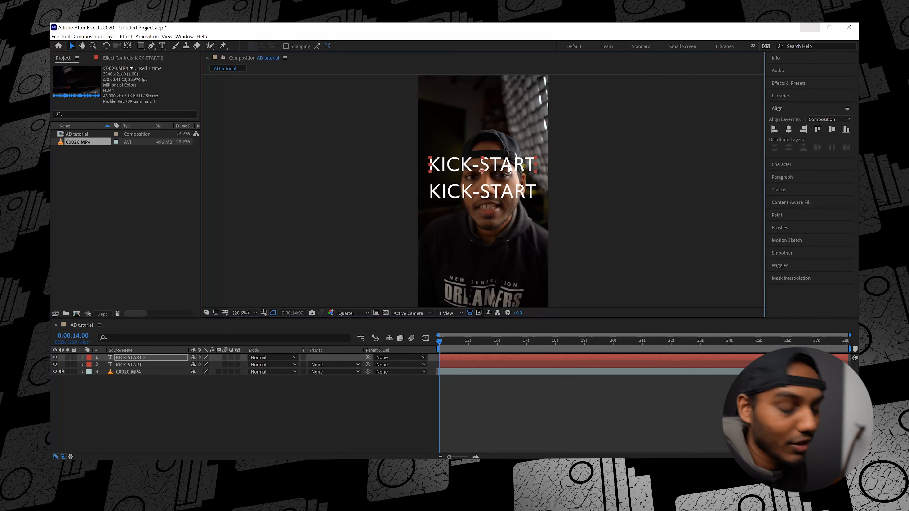
{"action": "key", "text": "Return"}
{"action": "key", "text": "ctrl+z"}
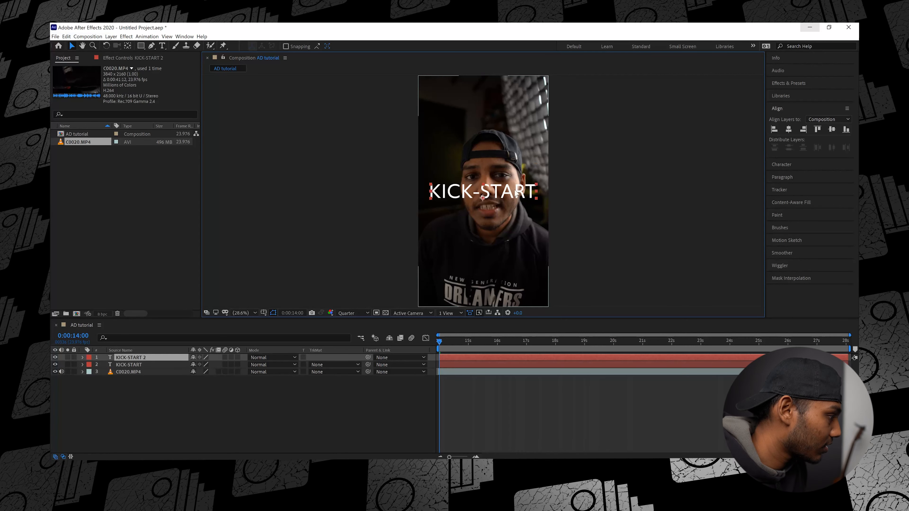
Step: Move the KICK-START 2 text above the original line and duplicate that layer
{"action": "left_click_drag", "start_coordinate": [515, 190], "coordinate": [517, 154]}
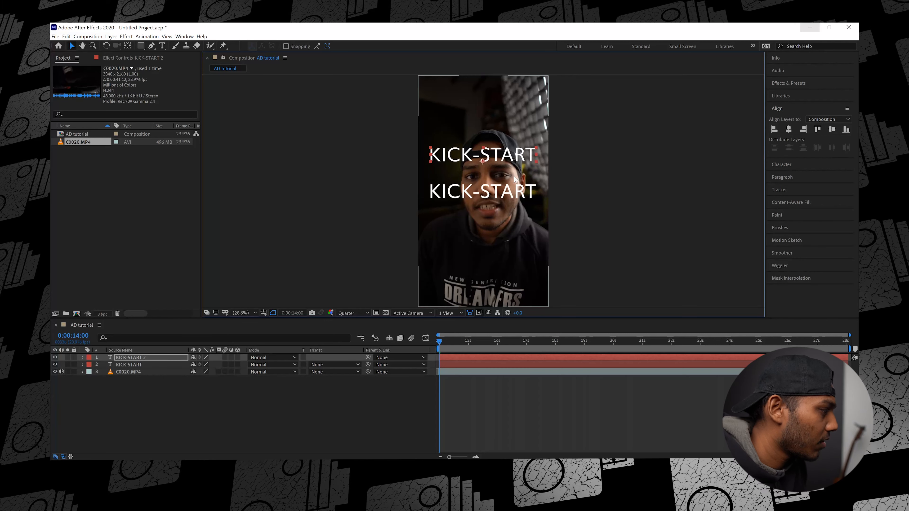
{"action": "left_click", "coordinate": [483, 360]}
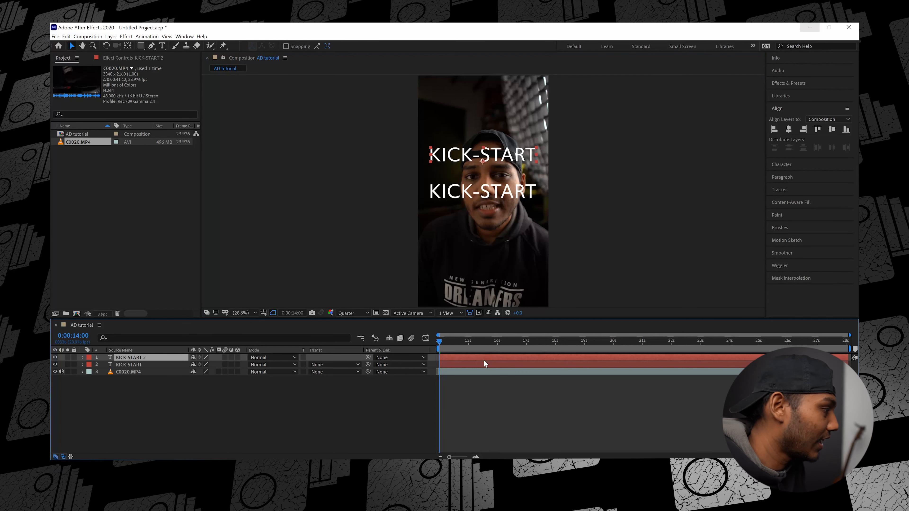
{"action": "key", "text": "ctrl+d"}
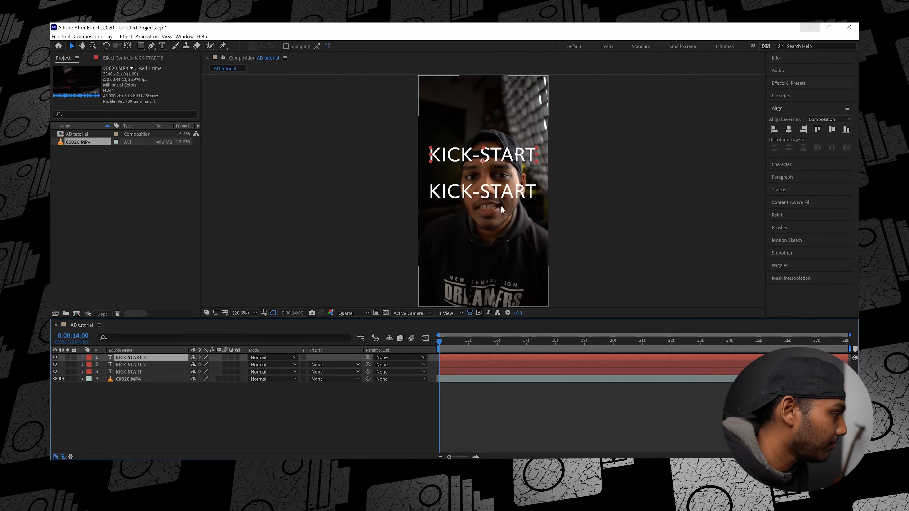
{"action": "left_click_drag", "start_coordinate": [503, 196], "coordinate": [504, 234]}
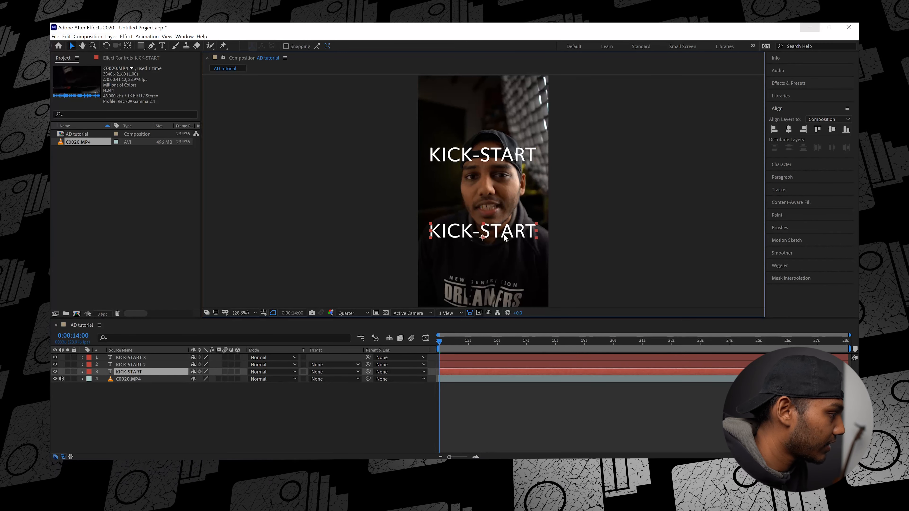
{"action": "key", "text": "ctrl+z"}
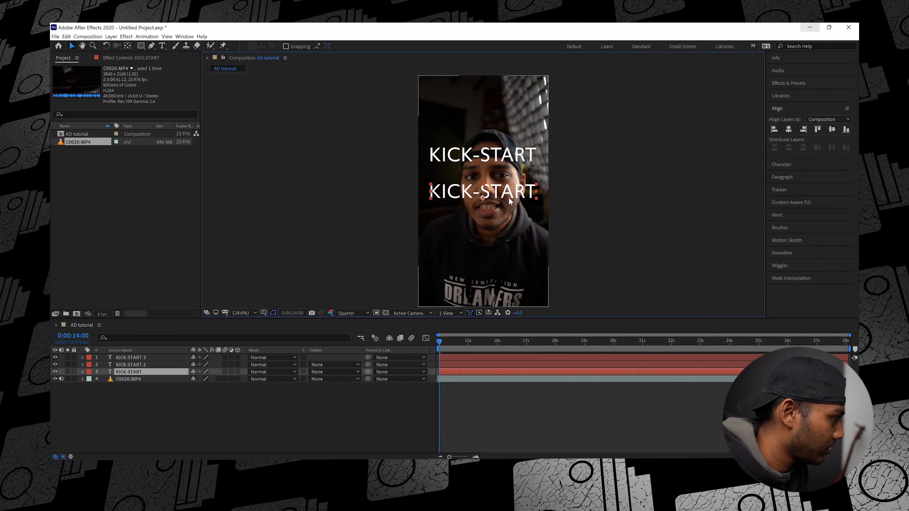
{"action": "left_click", "coordinate": [504, 202]}
Step: Move the KICK-START 2 layer below the middle line, making three stacked lines of text
{"action": "left_click", "coordinate": [477, 356]}
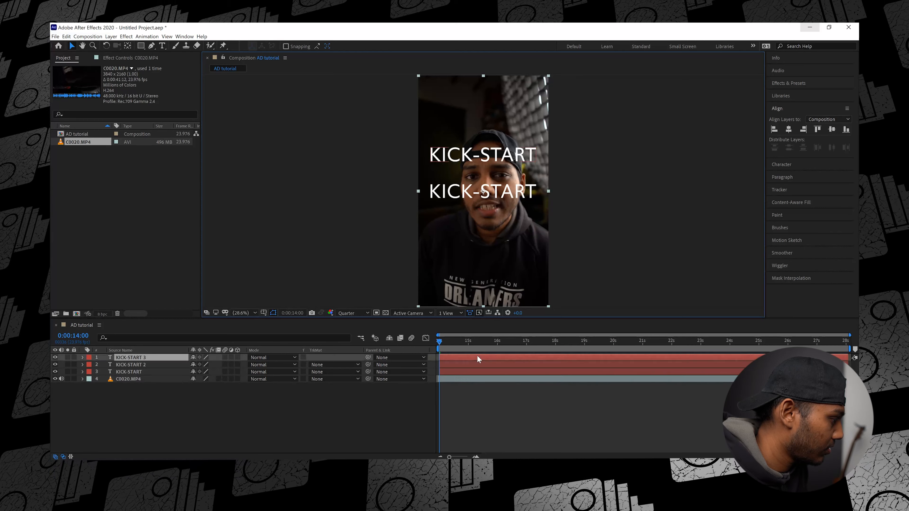
{"action": "left_click", "coordinate": [475, 363]}
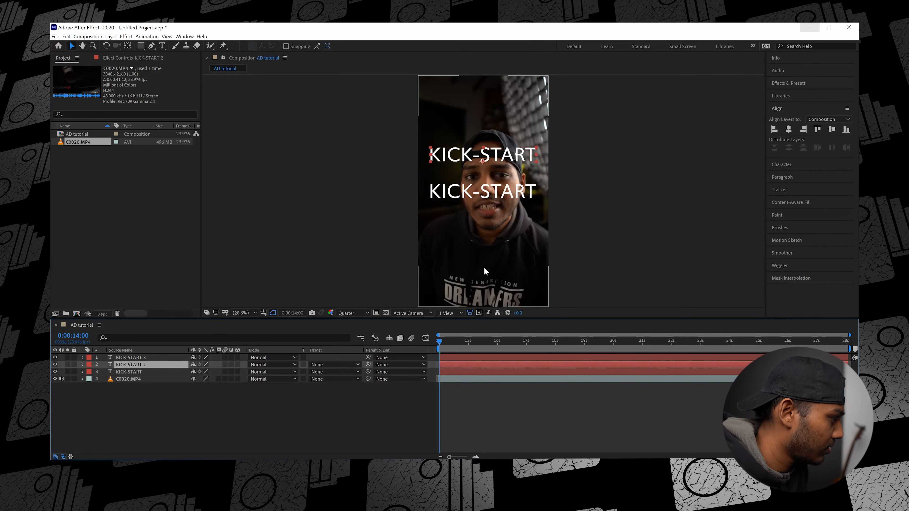
{"action": "left_click_drag", "start_coordinate": [503, 162], "coordinate": [504, 229]}
Step: Replace the middle line's text with YOUR in capitals
{"action": "left_click", "coordinate": [495, 193]}
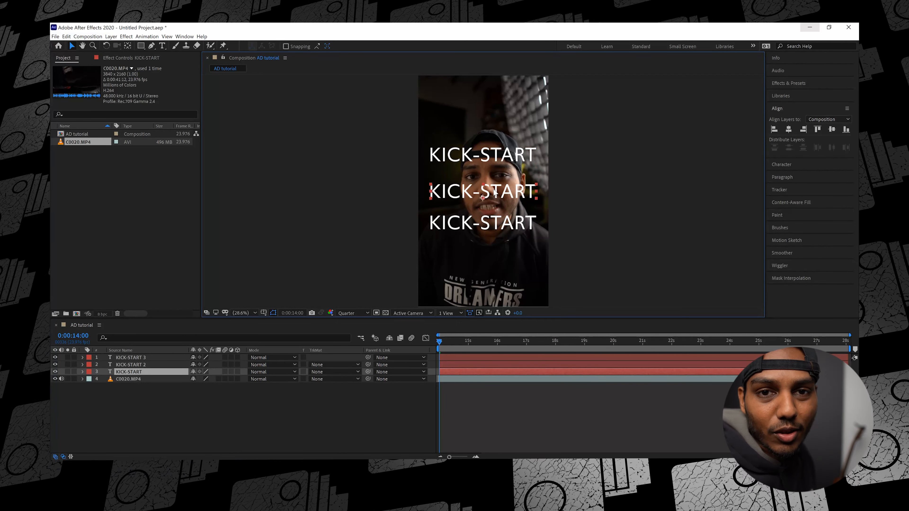
{"action": "double_click", "coordinate": [496, 193]}
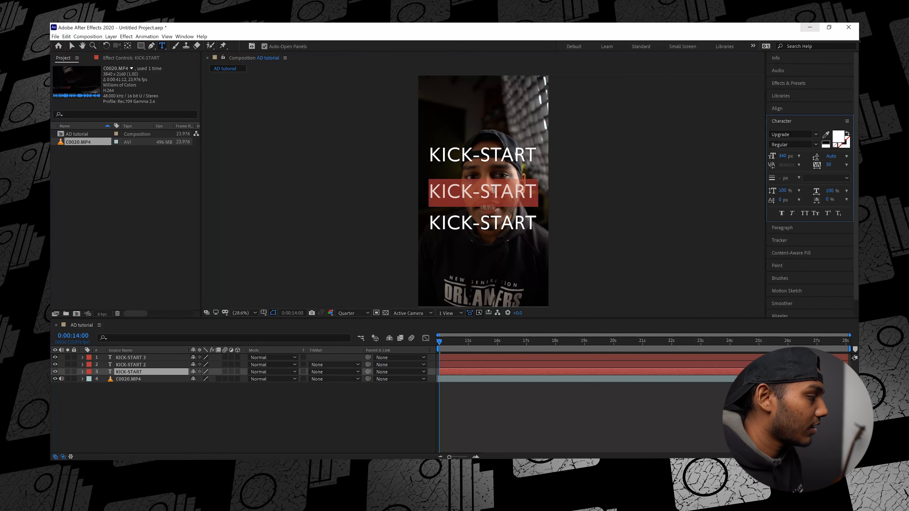
{"action": "type", "text": "you"}
{"action": "key", "text": "BackSpace"}
{"action": "key", "text": "BackSpace"}
{"action": "key", "text": "BackSpace"}
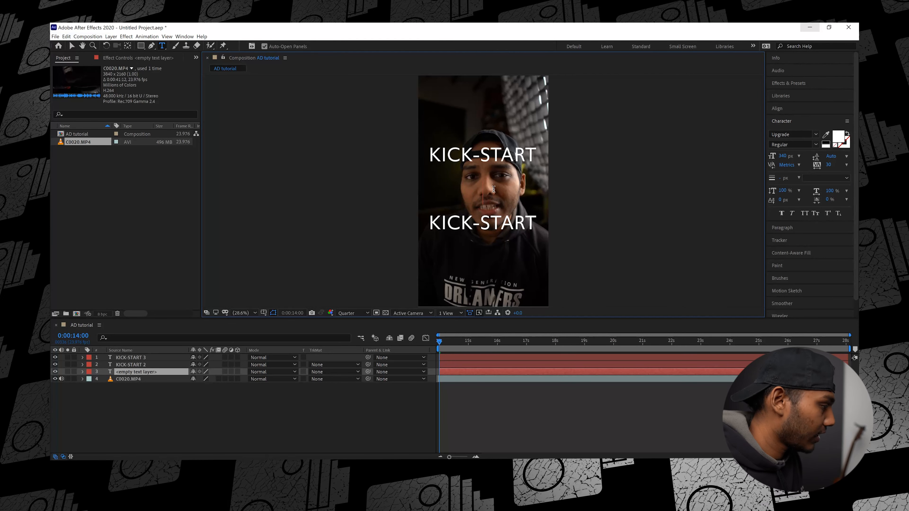
{"action": "type", "text": "YOUR"}
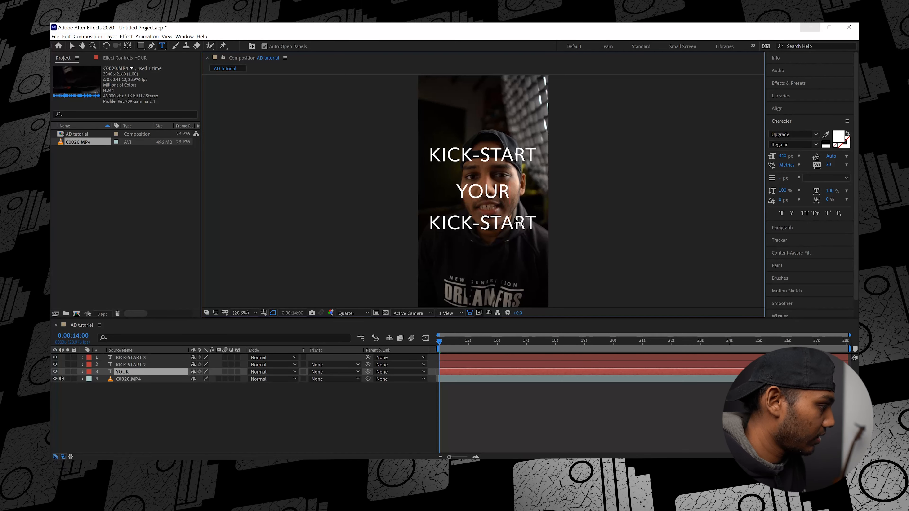
Step: Replace the text of the bottom KICK-START 2 line with BUSINESS in capitals
{"action": "left_click", "coordinate": [479, 365]}
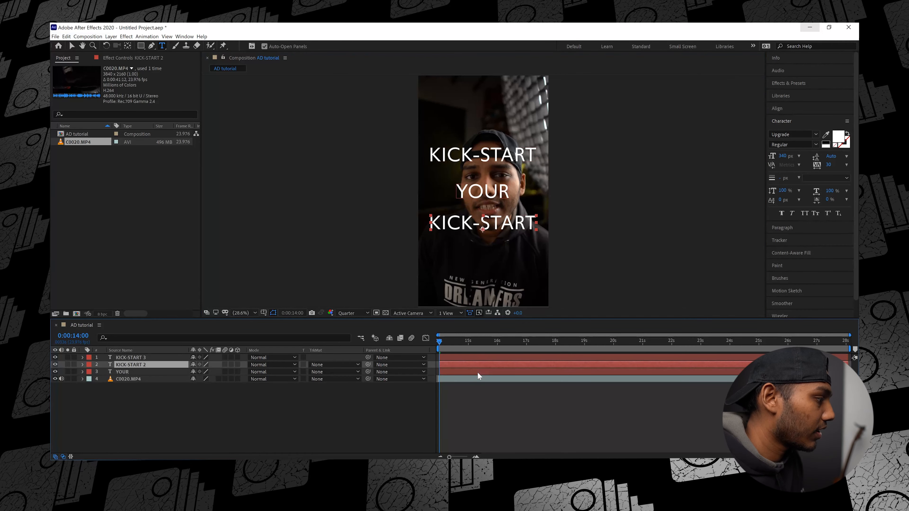
{"action": "left_click", "coordinate": [477, 372]}
{"action": "left_click", "coordinate": [480, 364]}
{"action": "double_click", "coordinate": [492, 220]}
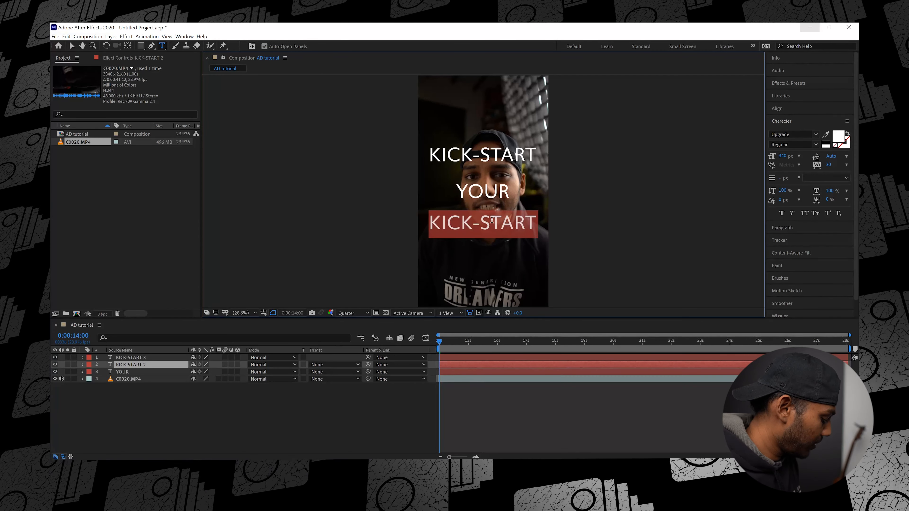
{"action": "type", "text": "BUSINESS"}
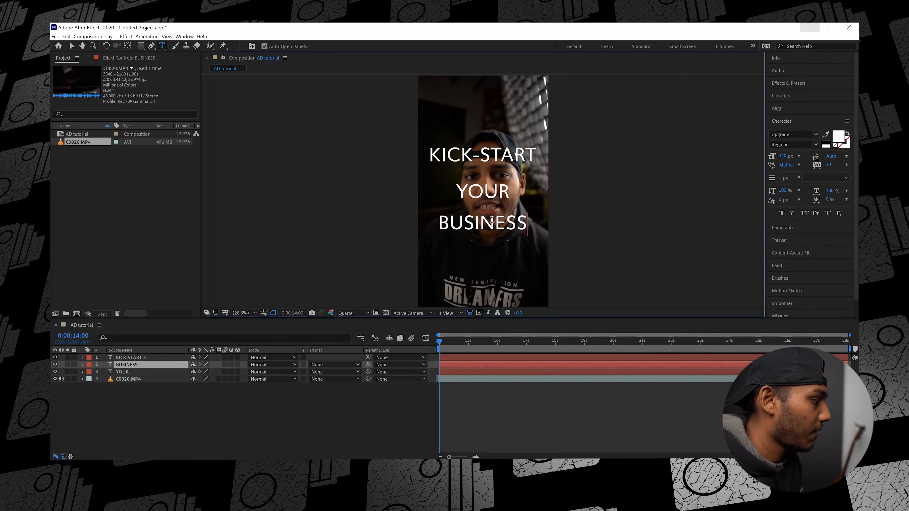
Step: Show the rulers around the AD tutorial composition view
{"action": "left_click", "coordinate": [497, 364]}
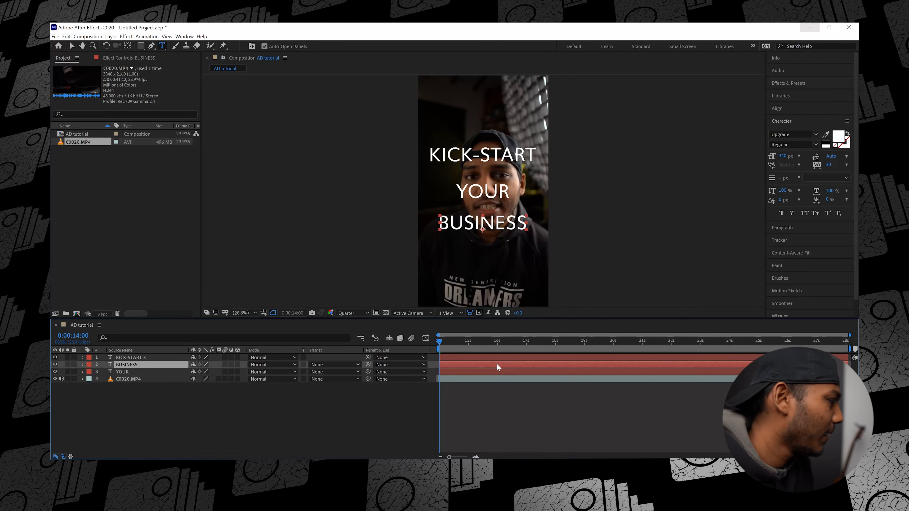
{"action": "key", "text": "ctrl+r"}
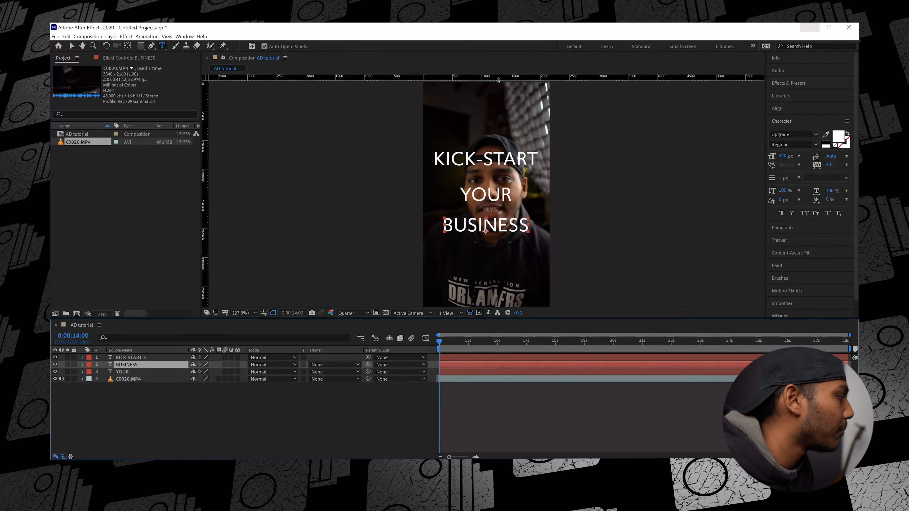
Step: Try a horizontal guide above KICK-START and a vertical guide along the start of BUSINESS, and undo both guides
{"action": "left_click_drag", "start_coordinate": [499, 77], "coordinate": [479, 150]}
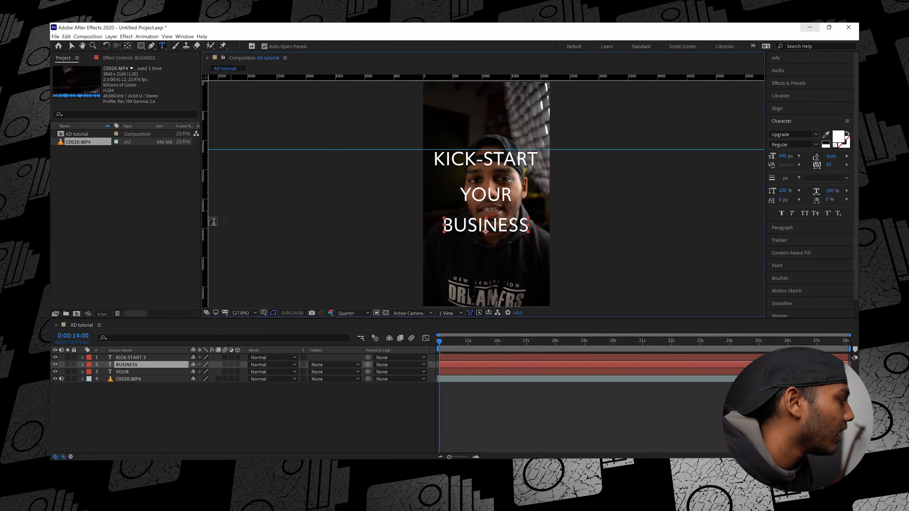
{"action": "left_click_drag", "start_coordinate": [203, 218], "coordinate": [442, 210]}
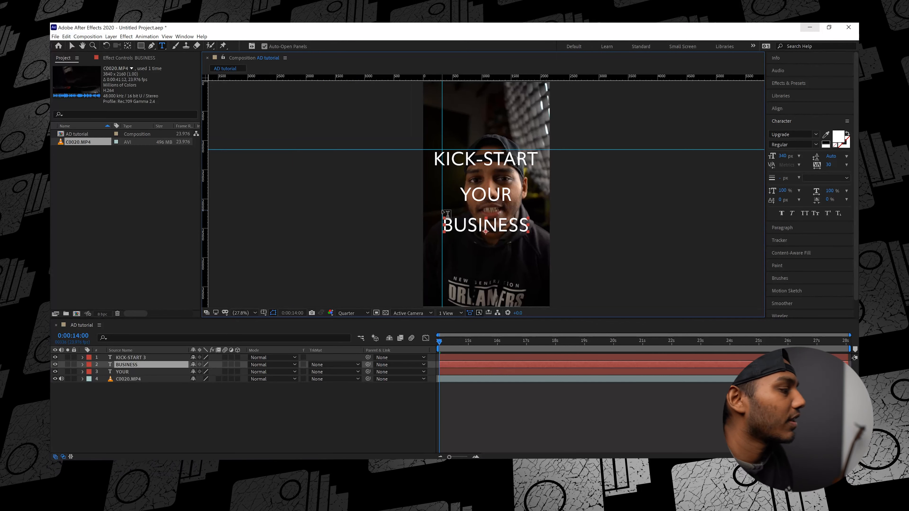
{"action": "key", "text": "ctrl+z"}
{"action": "key", "text": "ctrl+shift+z"}
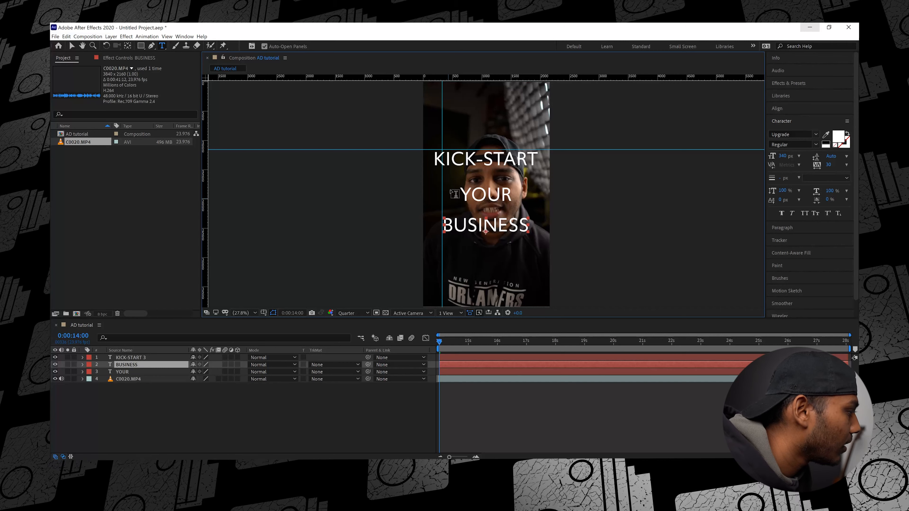
{"action": "key", "text": "ctrl+z"}
{"action": "key", "text": "ctrl+z"}
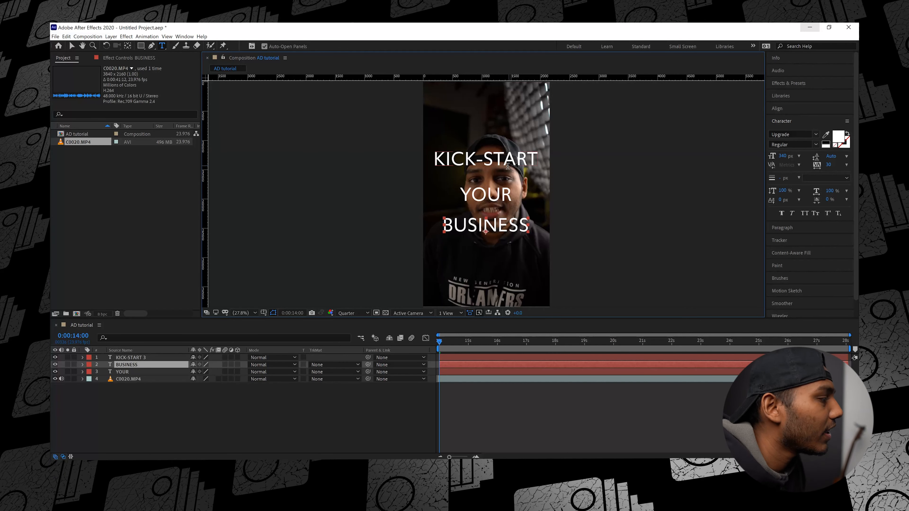
Step: Duplicate the KICK-START line, place the copy as a spacer below YOUR, and set BUSINESS directly beneath it
{"action": "left_click", "coordinate": [496, 355]}
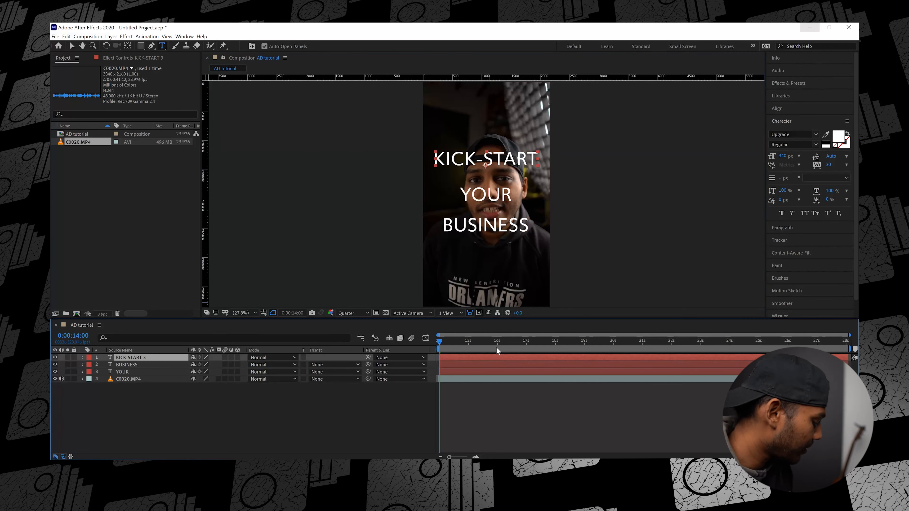
{"action": "key", "text": "ctrl+d"}
{"action": "key", "text": "Caps_Lock"}
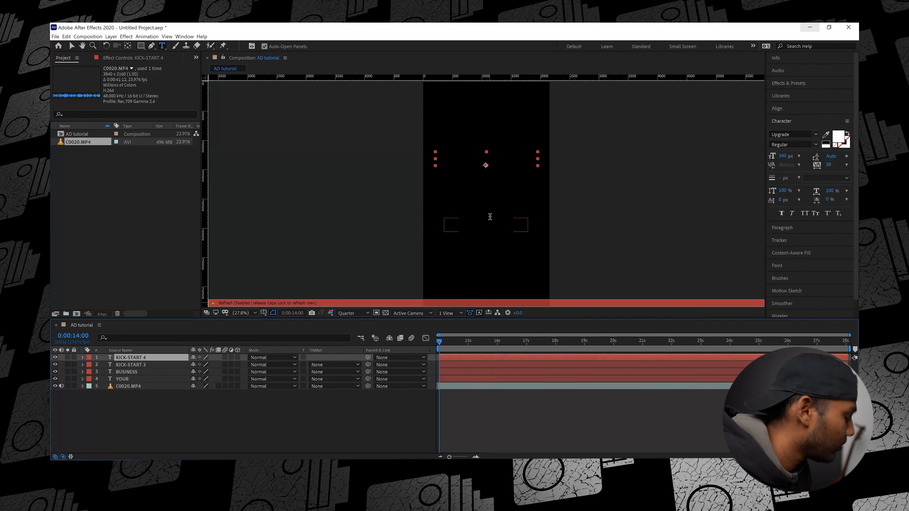
{"action": "key", "text": "Caps_Lock"}
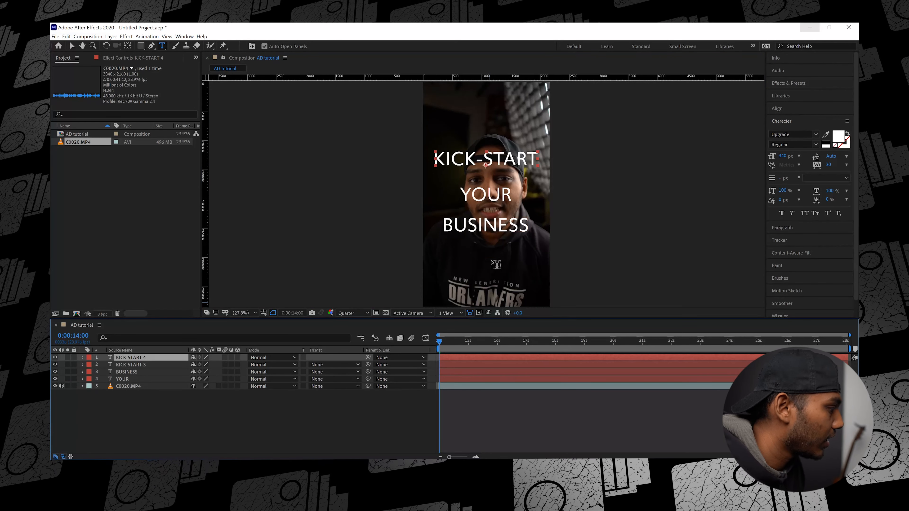
{"action": "key", "text": "v"}
{"action": "left_click_drag", "start_coordinate": [499, 157], "coordinate": [499, 212]}
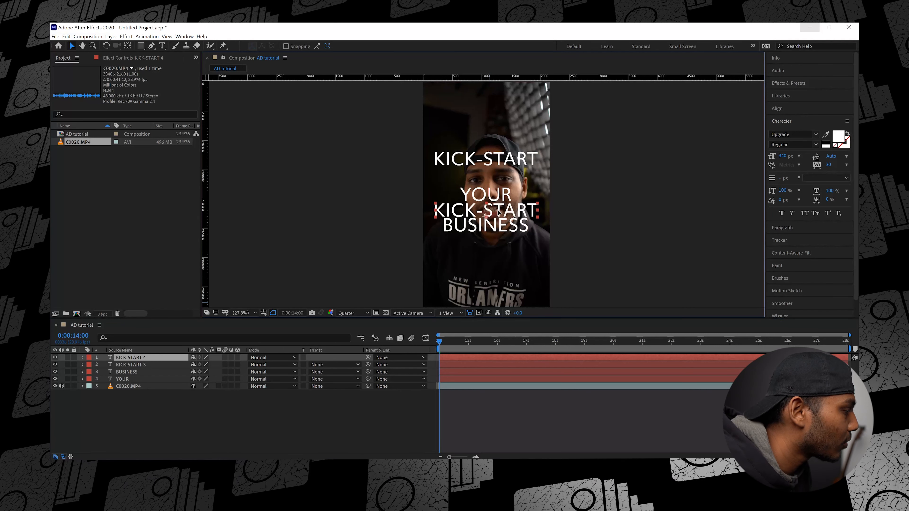
{"action": "left_click", "coordinate": [495, 228]}
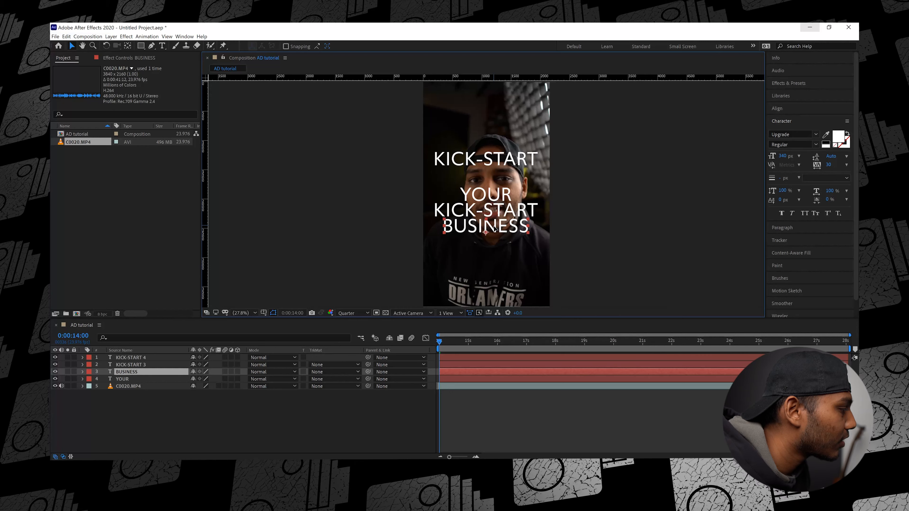
Step: Move the spacer copy above YOUR, align the top KICK-START line to it, and delete the copy
{"action": "left_click_drag", "start_coordinate": [506, 215], "coordinate": [509, 183]}
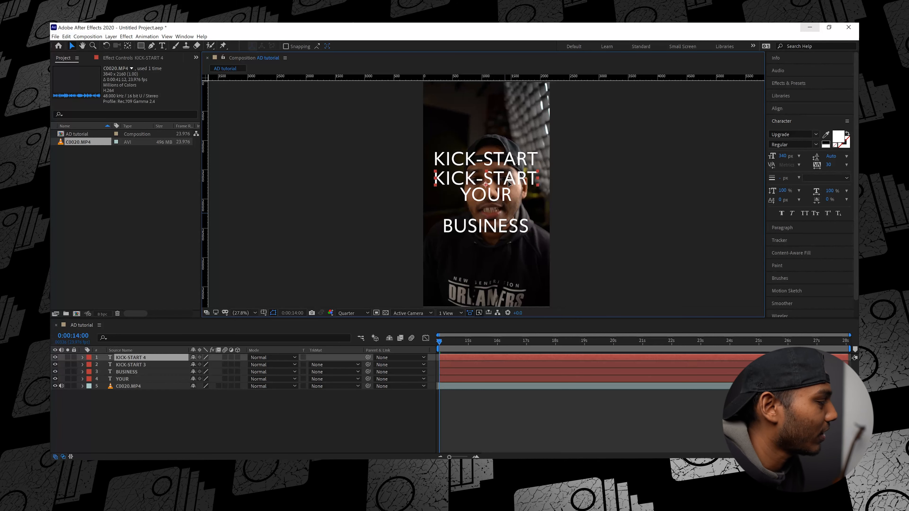
{"action": "left_click", "coordinate": [512, 167]}
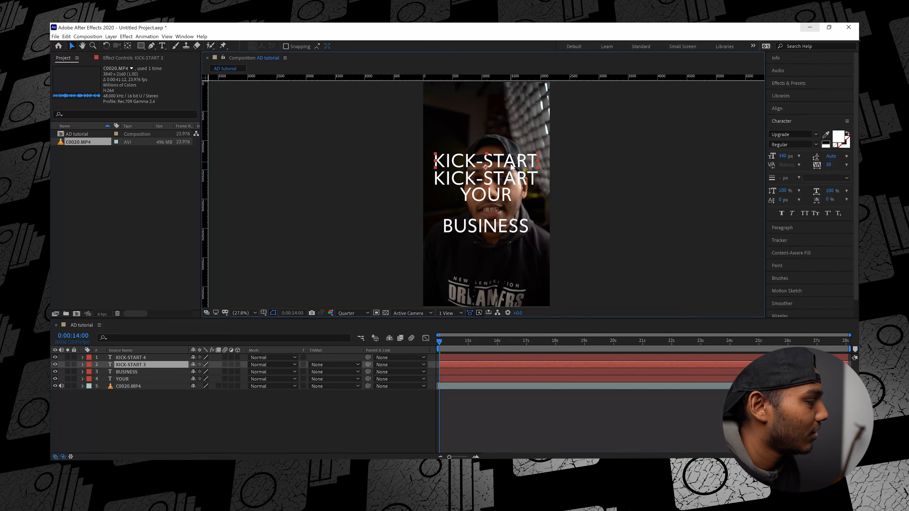
{"action": "left_click", "coordinate": [509, 178]}
{"action": "key", "text": "Delete"}
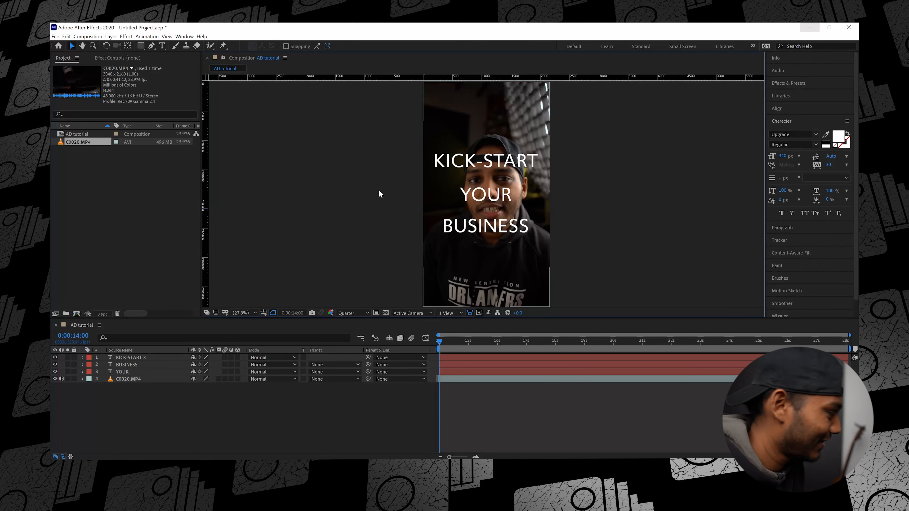
Step: Play the composition to 0:00:15:05 and reveal the Position property of all three text layers
{"action": "key", "text": "space"}
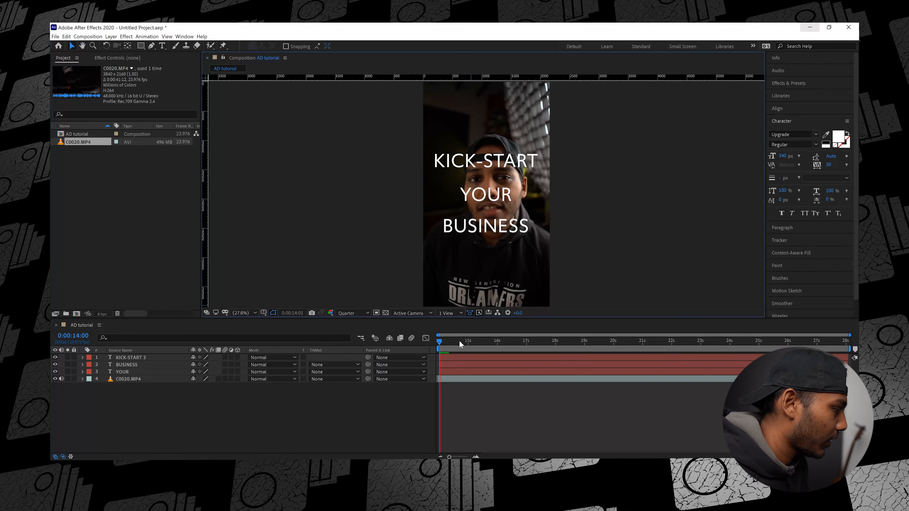
{"action": "key", "text": "space"}
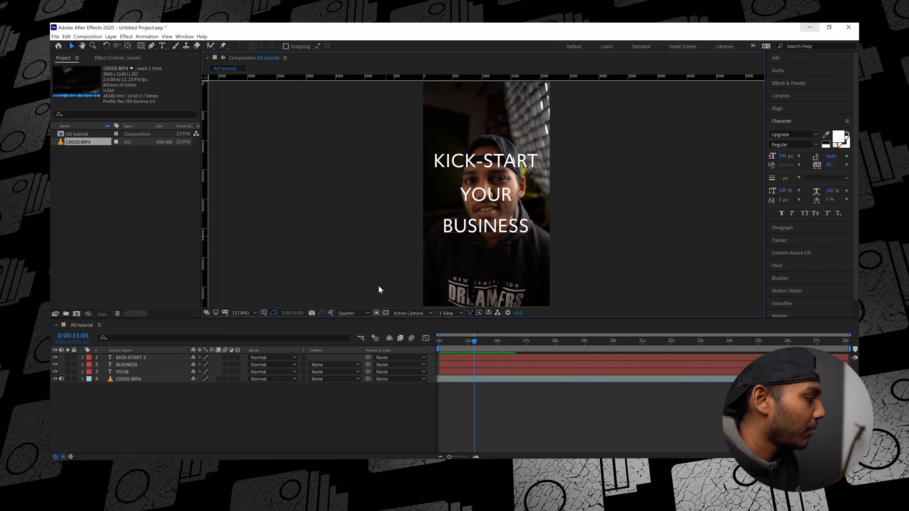
{"action": "left_click", "coordinate": [479, 358]}
{"action": "left_click", "coordinate": [482, 373], "text": "shift"}
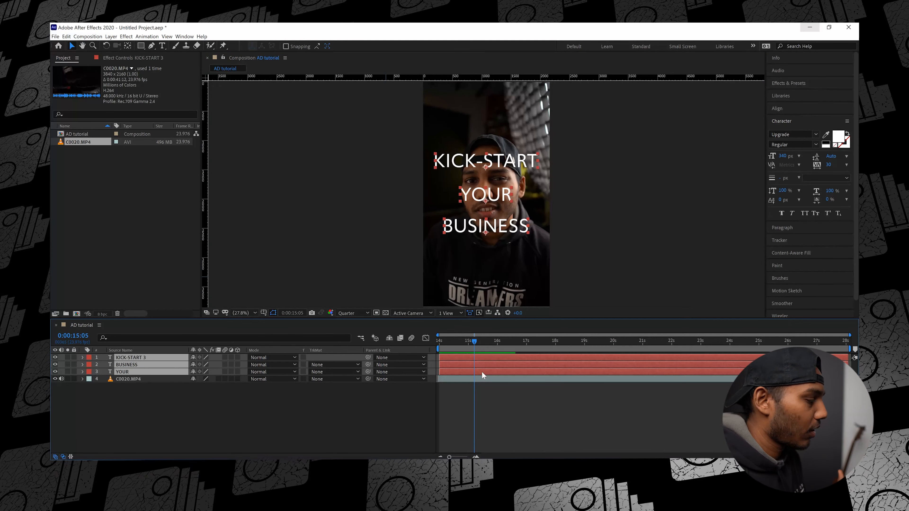
{"action": "key", "text": "p"}
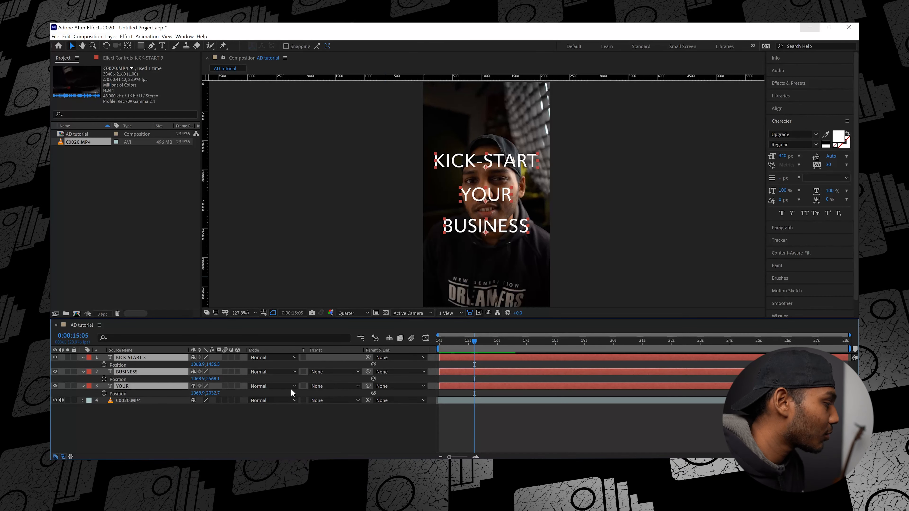
Step: Try shifting all three text lines together through their Position values, and undo the shift
{"action": "mouse_move", "coordinate": [214, 364]}
{"action": "left_mouse_down"}
{"action": "mouse_move", "coordinate": [242, 364]}
{"action": "mouse_move", "coordinate": [209, 371]}
{"action": "left_mouse_up"}
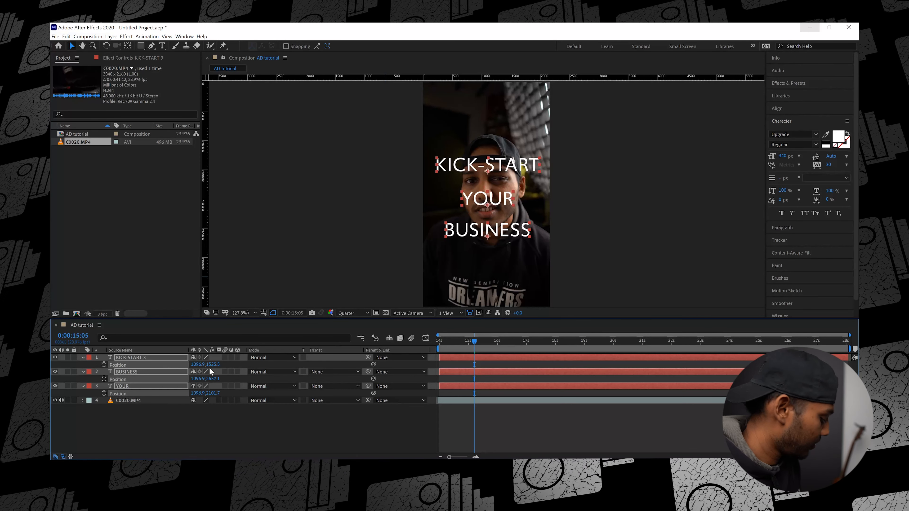
{"action": "key", "text": "ctrl+z"}
{"action": "key", "text": "ctrl+z"}
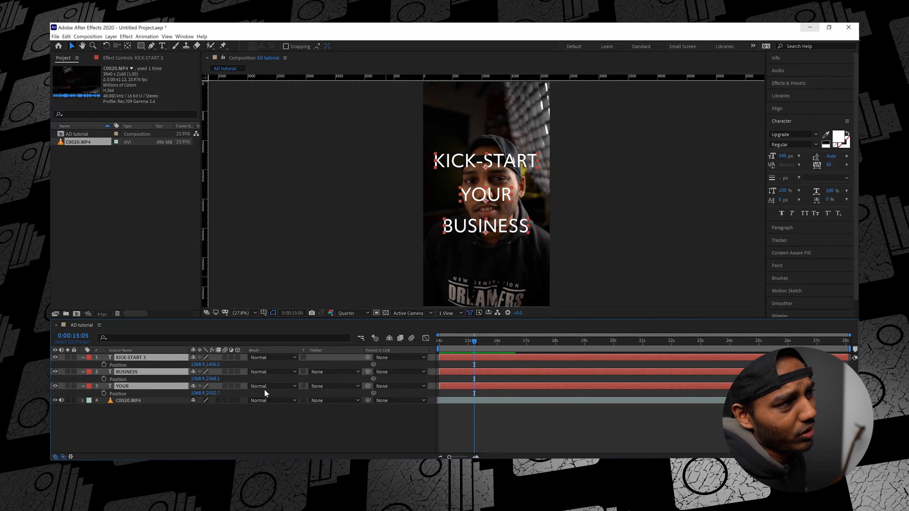
Step: Set Position keyframes on all three text layers at 0:00:15:05 and return the current time to 0:00:14:00
{"action": "left_click", "coordinate": [103, 364]}
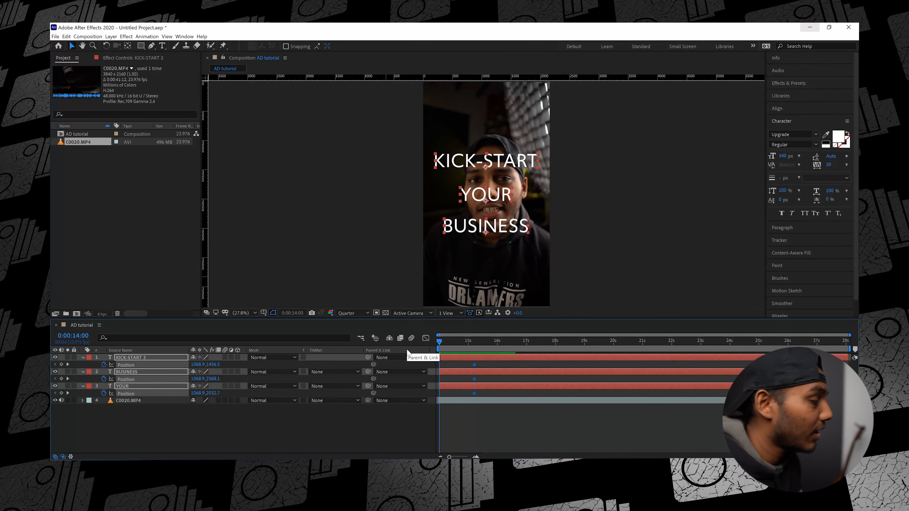
{"action": "left_click", "coordinate": [440, 343]}
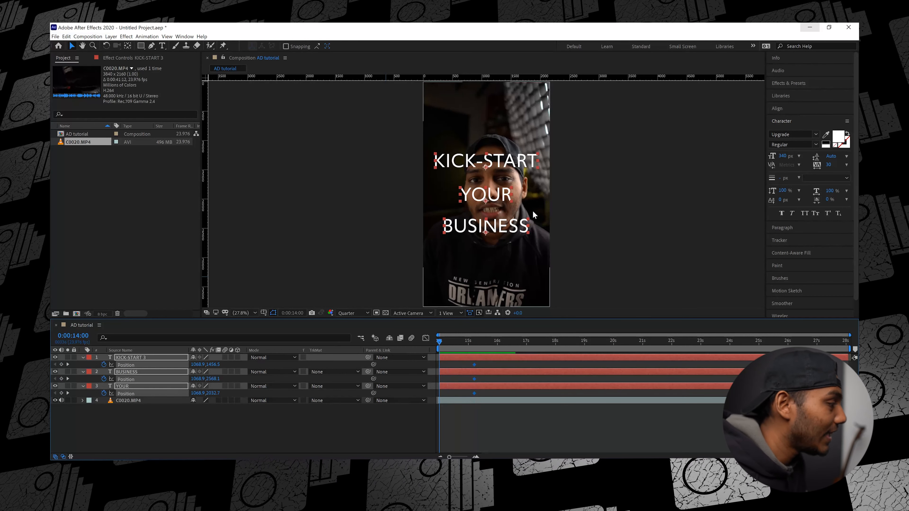
Step: At 0:00:14:00, move KICK-START and BUSINESS outside the frame's right edge and YOUR outside its left edge, and preview the slide-in
{"action": "left_click", "coordinate": [521, 358]}
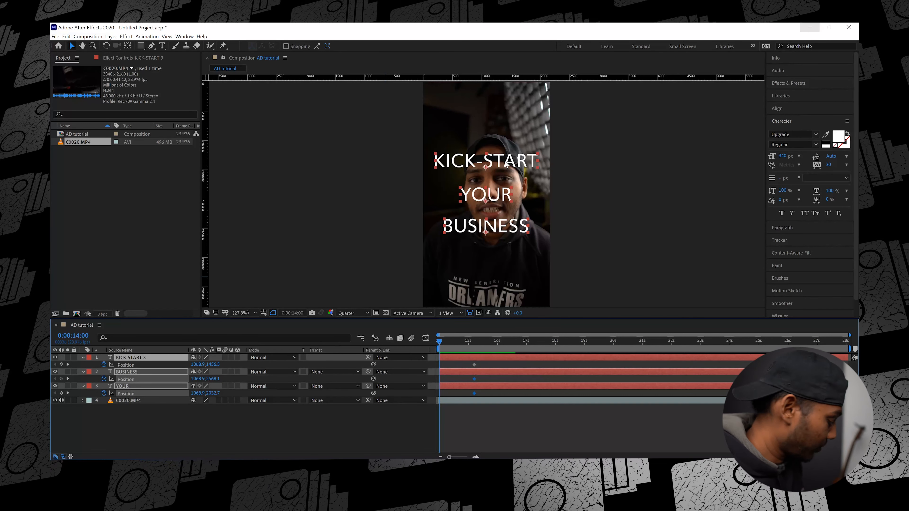
{"action": "left_click", "coordinate": [598, 199]}
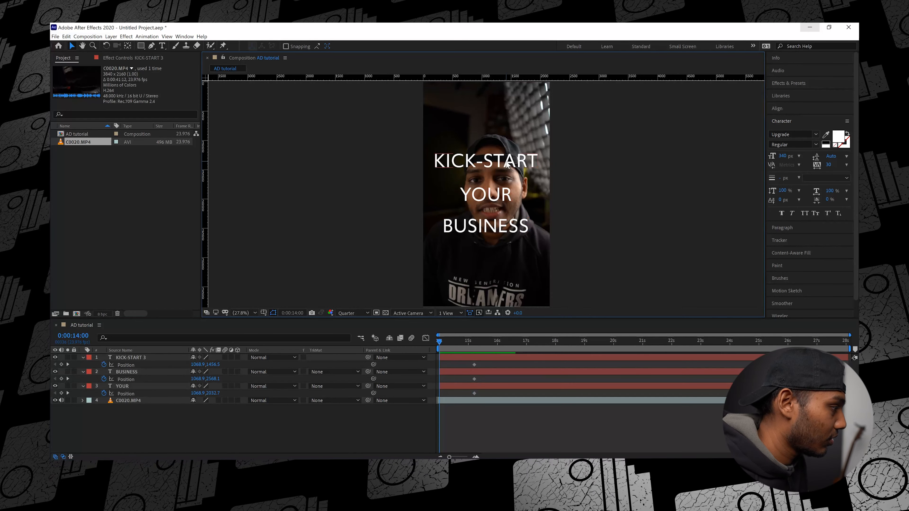
{"action": "left_click_drag", "start_coordinate": [508, 164], "coordinate": [629, 179]}
{"action": "left_click_drag", "start_coordinate": [511, 226], "coordinate": [620, 233]}
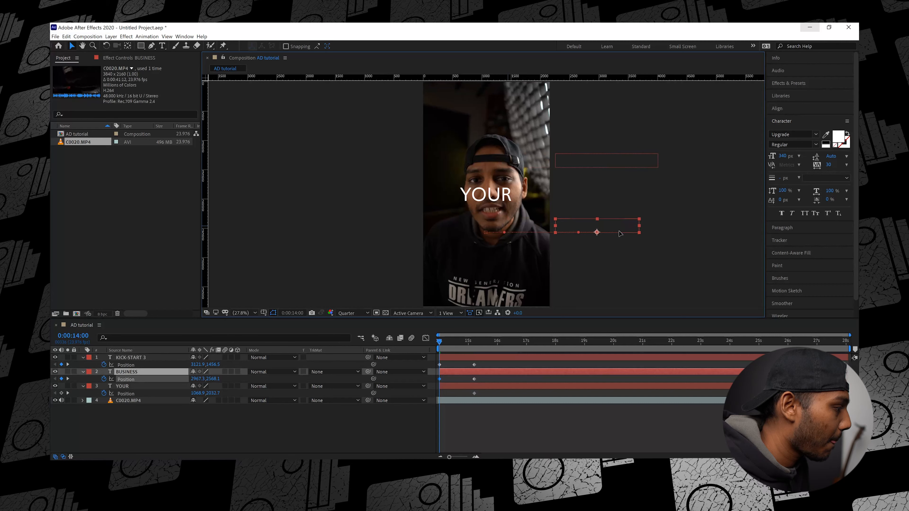
{"action": "left_click_drag", "start_coordinate": [499, 197], "coordinate": [403, 192]}
{"action": "key", "text": "space"}
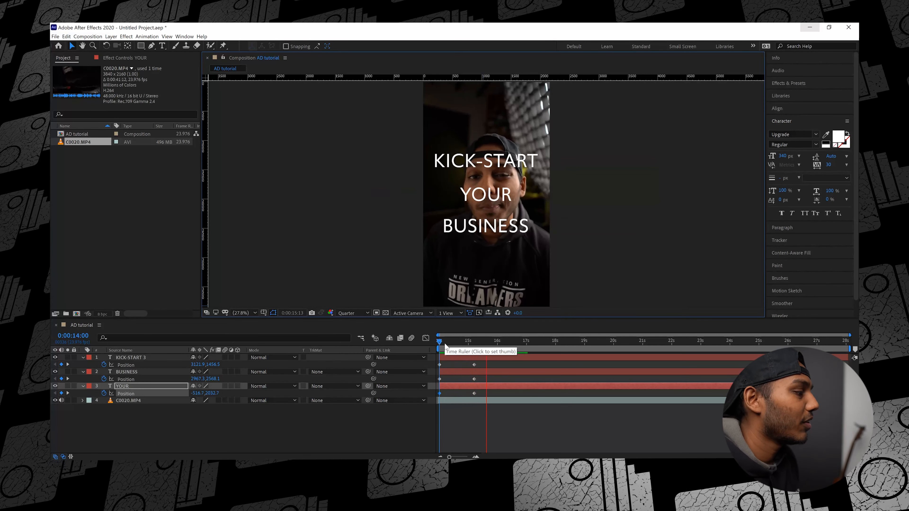
Step: Move the ending Position keyframes of all three text layers to just before the 15-second mark and preview the animation
{"action": "left_click_drag", "start_coordinate": [484, 362], "coordinate": [464, 392]}
{"action": "left_click_drag", "start_coordinate": [445, 342], "coordinate": [431, 342]}
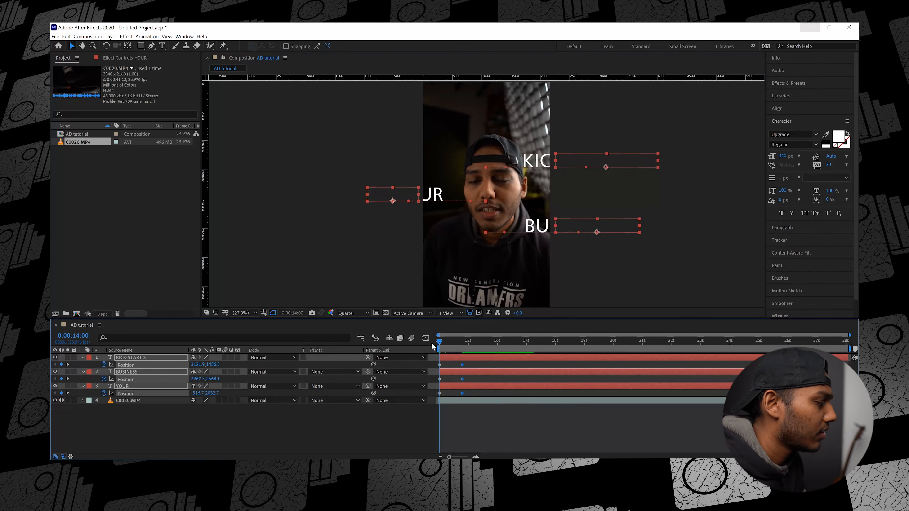
{"action": "key", "text": "space"}
{"action": "key", "text": "space"}
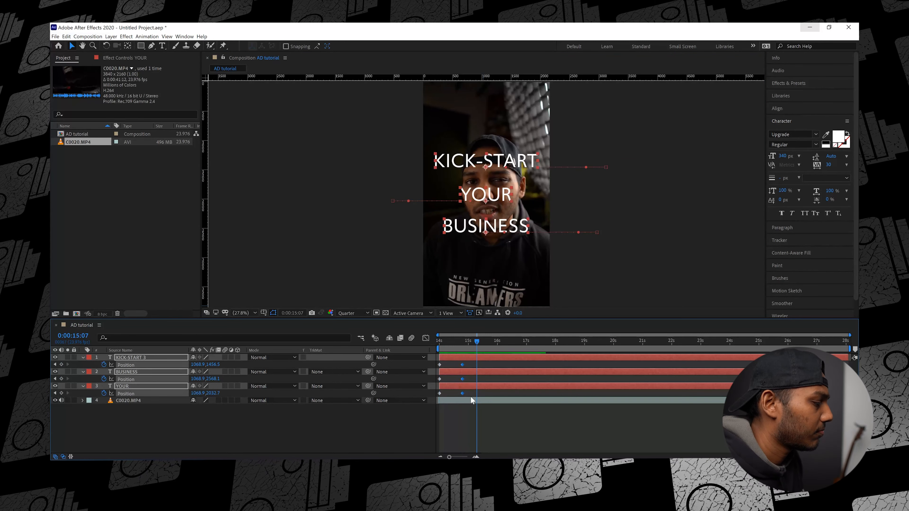
Step: Speed up the slide-in by moving the three ending Position keyframes to about a third of a second after 0:00:14:00, and preview it
{"action": "left_click_drag", "start_coordinate": [462, 393], "coordinate": [448, 393]}
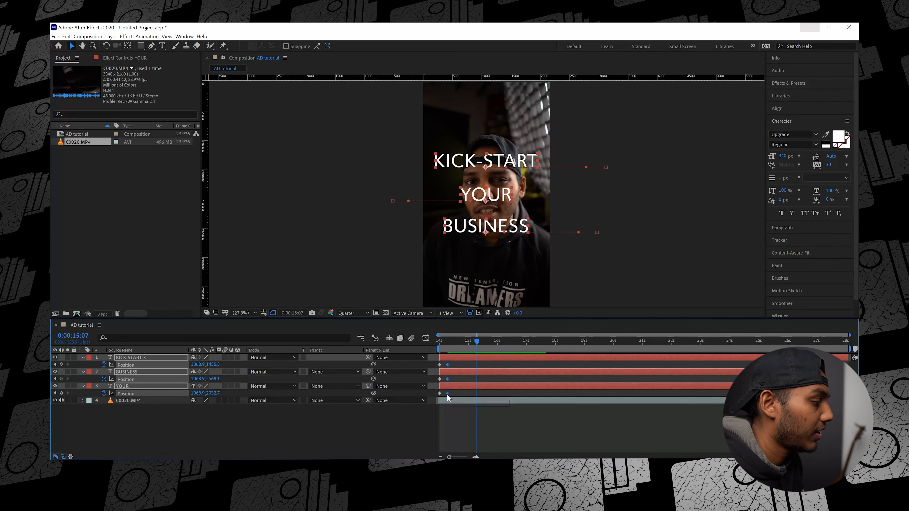
{"action": "left_click_drag", "start_coordinate": [445, 352], "coordinate": [433, 345]}
{"action": "key", "text": "space"}
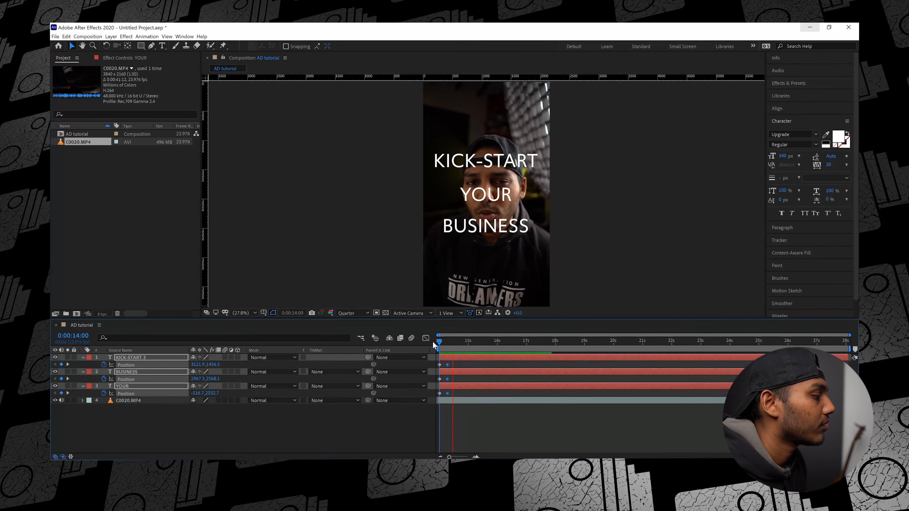
{"action": "key", "text": "space"}
Step: Shorten the slide-in slightly more by bringing the ending Position keyframes closer to the starting ones, and replay it
{"action": "left_click_drag", "start_coordinate": [447, 365], "coordinate": [446, 365]}
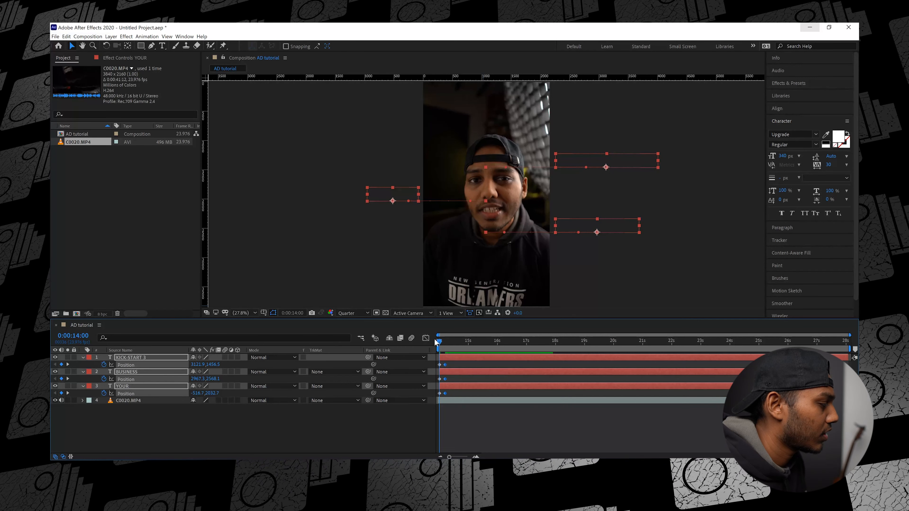
{"action": "key", "text": "space"}
{"action": "key", "text": "space"}
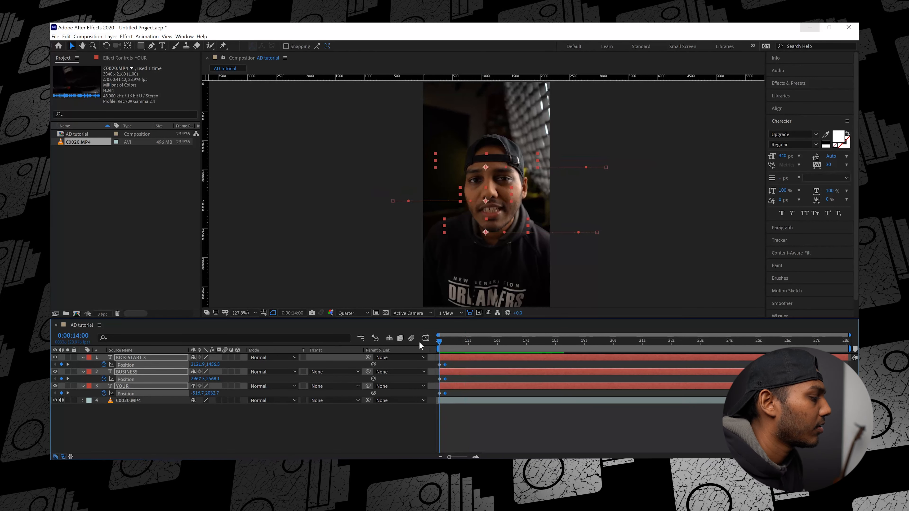
Step: Apply Easy Ease to all six Position keyframes of the three text layers and preview the slide-in
{"action": "key", "text": "space"}
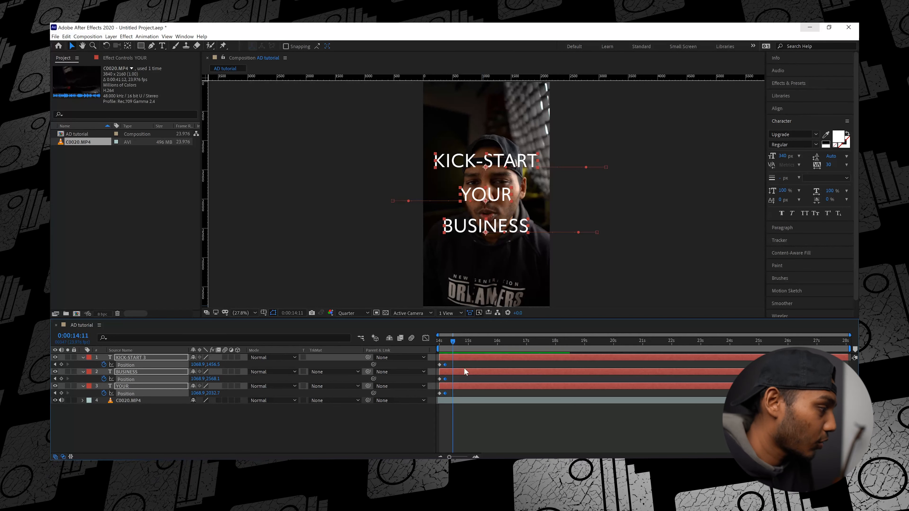
{"action": "left_click_drag", "start_coordinate": [465, 361], "coordinate": [435, 400]}
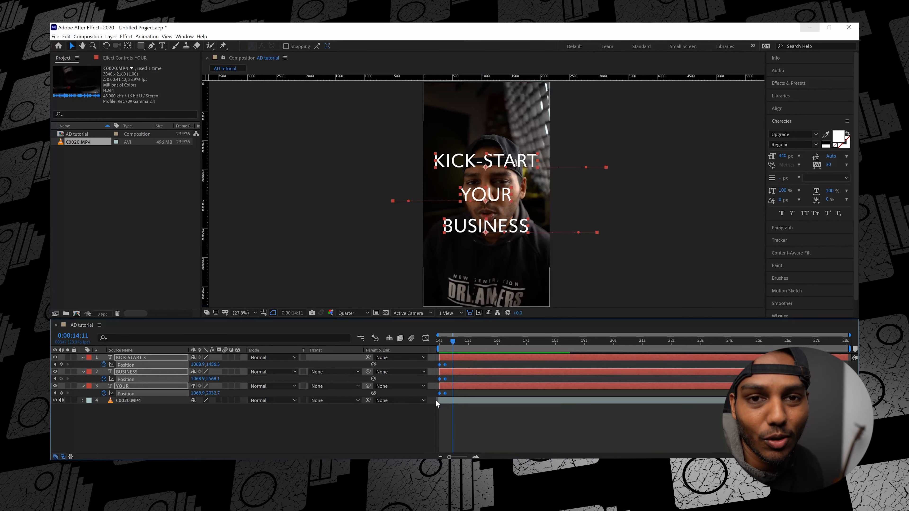
{"action": "key", "text": "F9"}
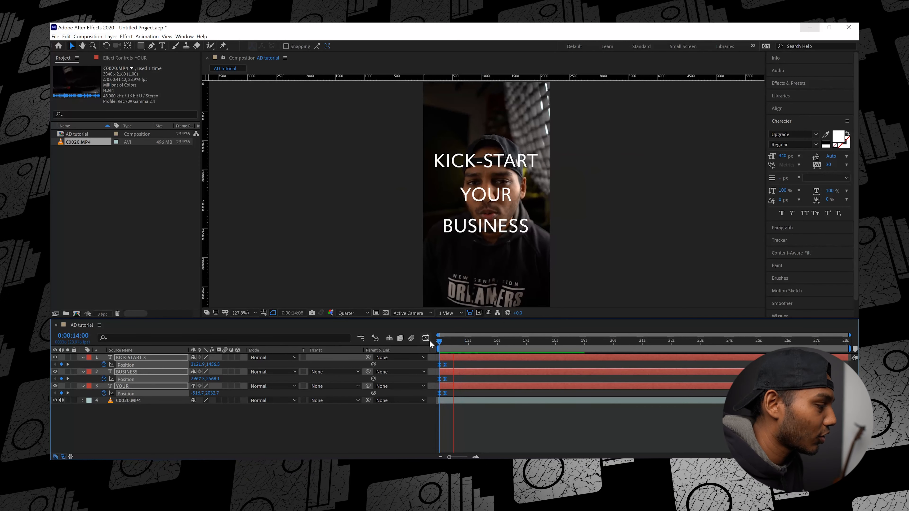
{"action": "key", "text": "space"}
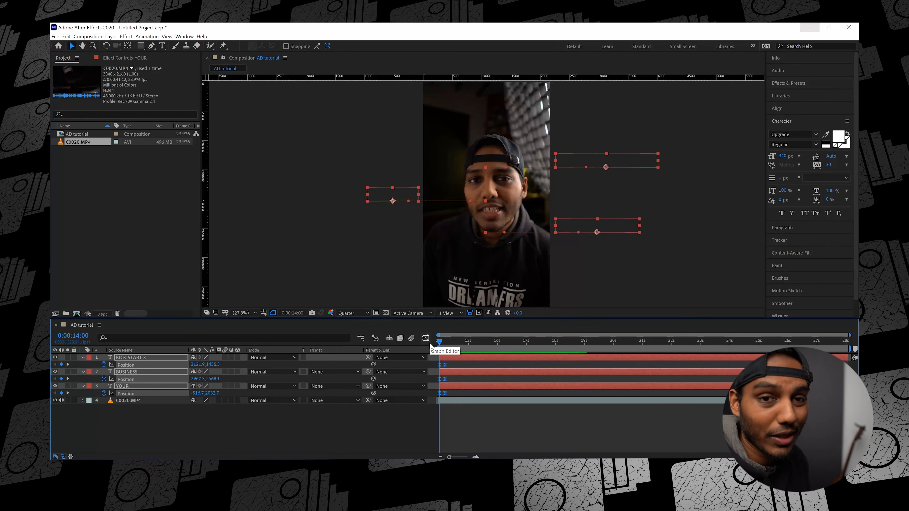
Step: Enable motion blur for the composition and for the KICK-START, BUSINESS and YOUR layers, and preview the slide-in several times
{"action": "left_click", "coordinate": [410, 339]}
{"action": "left_click_drag", "start_coordinate": [224, 357], "coordinate": [225, 386]}
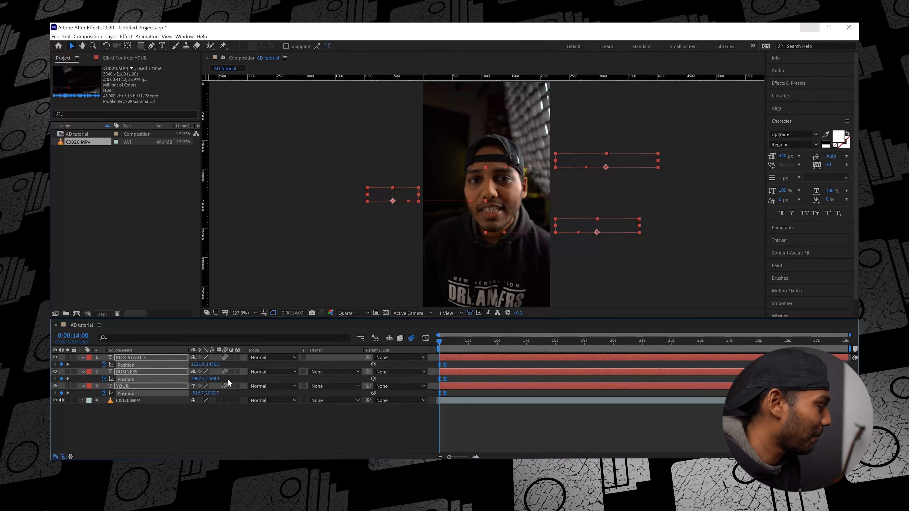
{"action": "key", "text": "space"}
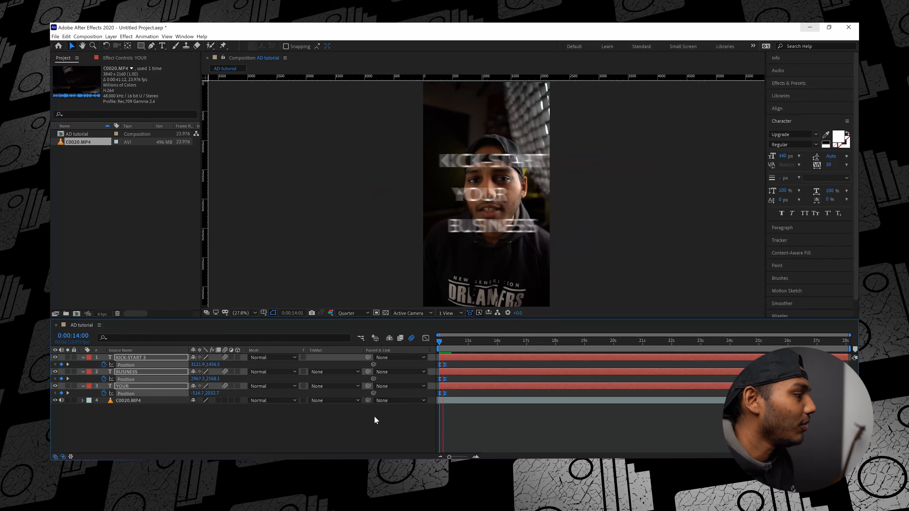
{"action": "key", "text": "space"}
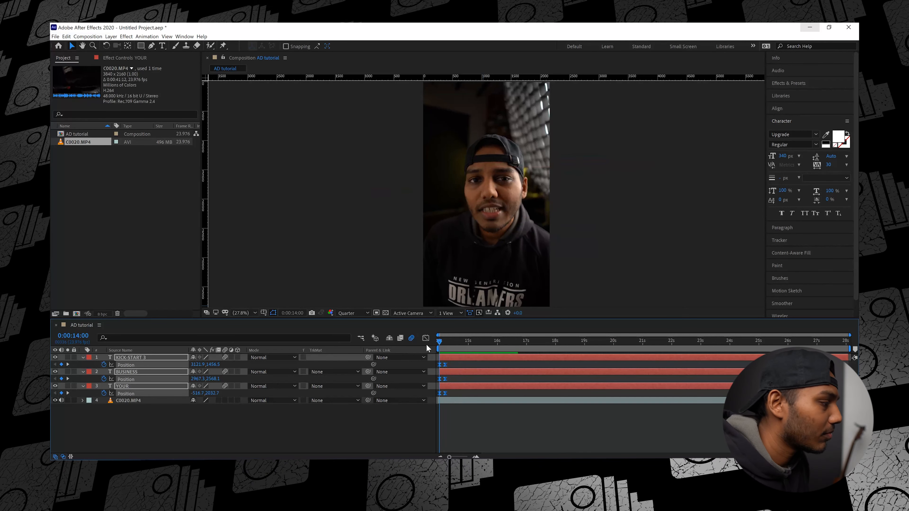
{"action": "key", "text": "space"}
{"action": "left_click_drag", "start_coordinate": [449, 341], "coordinate": [409, 345]}
{"action": "key", "text": "space"}
{"action": "key", "text": "space"}
{"action": "key", "text": "space"}
{"action": "key", "text": "space"}
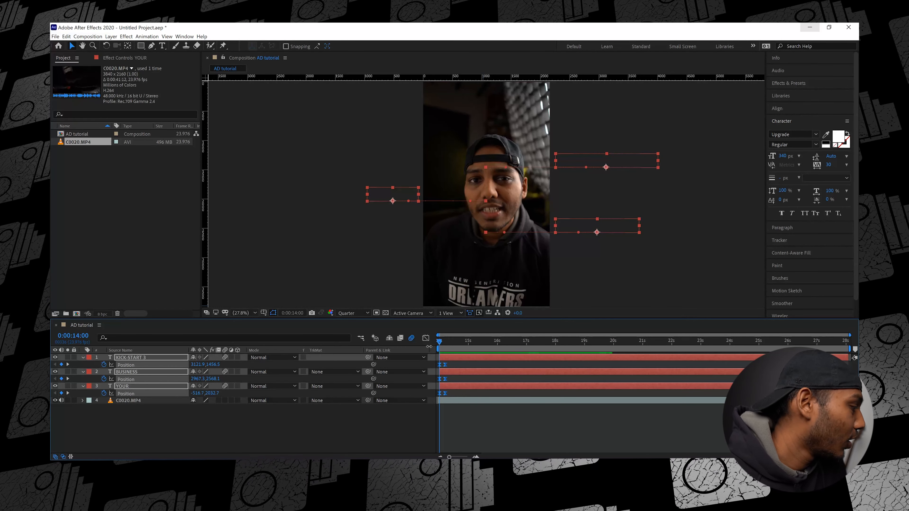
Step: Move the current time exactly to the ending Position keyframes at 0:00:14:05 and deselect all layers
{"action": "left_click_drag", "start_coordinate": [442, 341], "coordinate": [445, 343]}
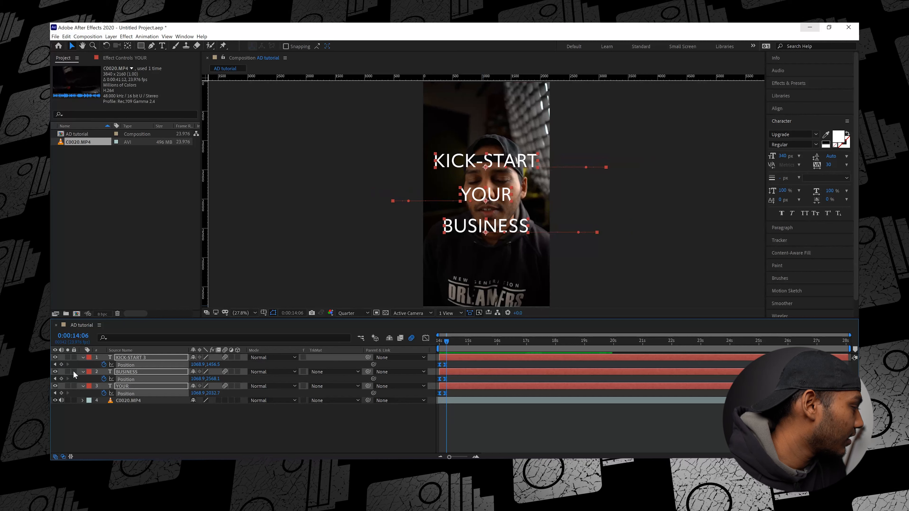
{"action": "left_click", "coordinate": [55, 365]}
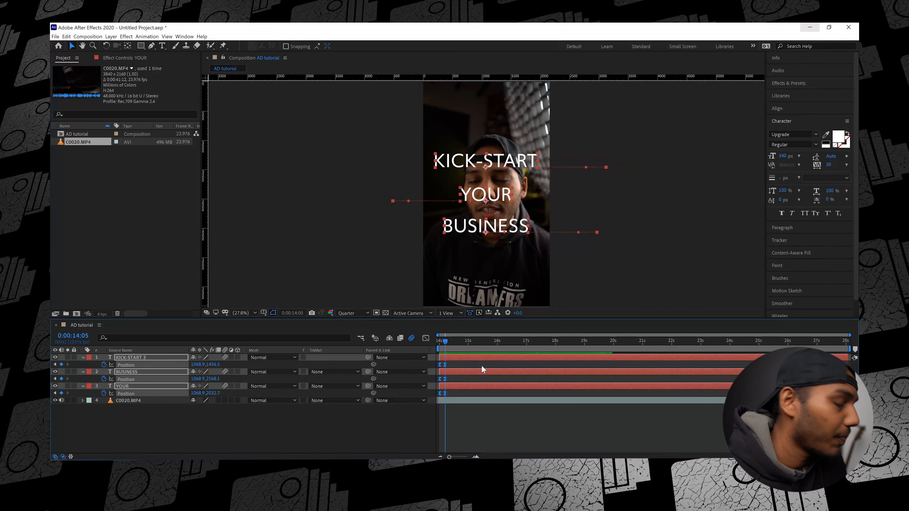
{"action": "left_click", "coordinate": [401, 438]}
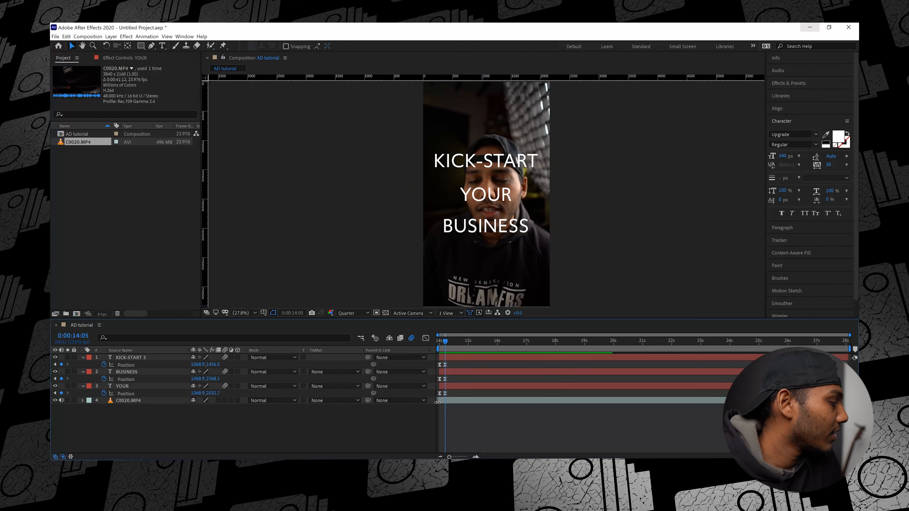
{"action": "left_click", "coordinate": [488, 387]}
{"action": "left_click", "coordinate": [481, 410]}
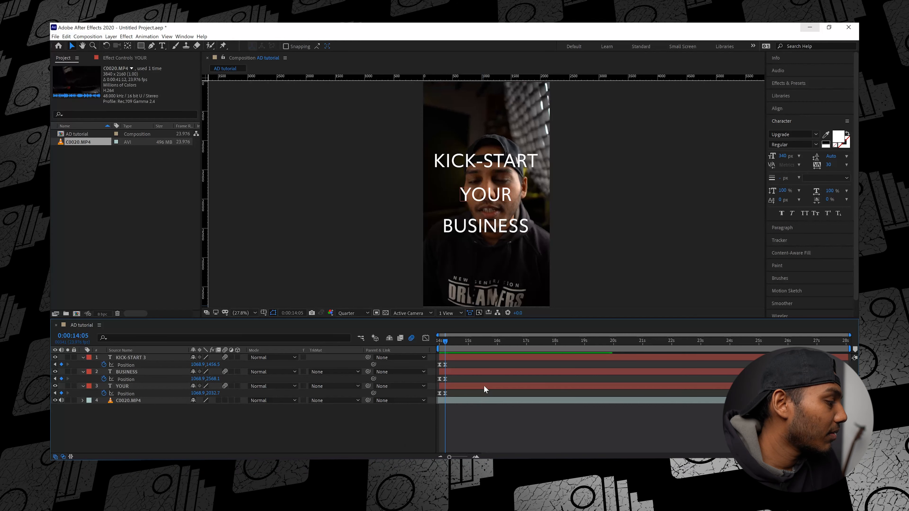
{"action": "left_click", "coordinate": [484, 385]}
{"action": "left_click", "coordinate": [492, 370]}
{"action": "left_click", "coordinate": [494, 359]}
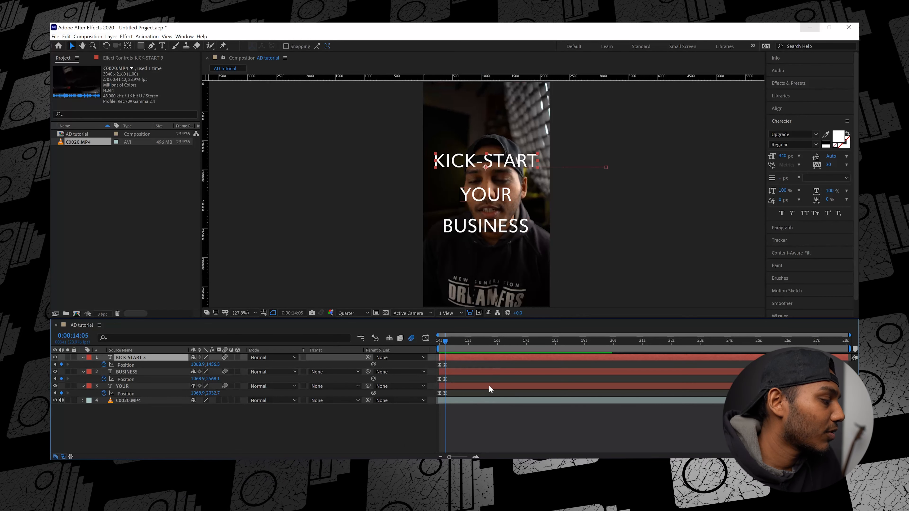
{"action": "left_click", "coordinate": [488, 385]}
{"action": "left_click", "coordinate": [494, 371]}
{"action": "left_click", "coordinate": [528, 419]}
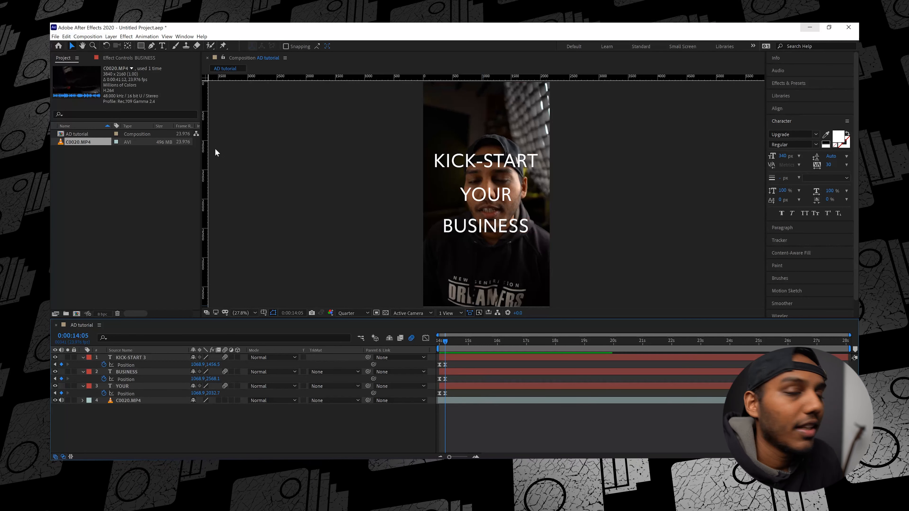
Step: Draw a blue rectangle without a stroke over KICK-START and place its layer below the three text layers, above the C0020.MP4 footage
{"action": "left_click", "coordinate": [141, 46]}
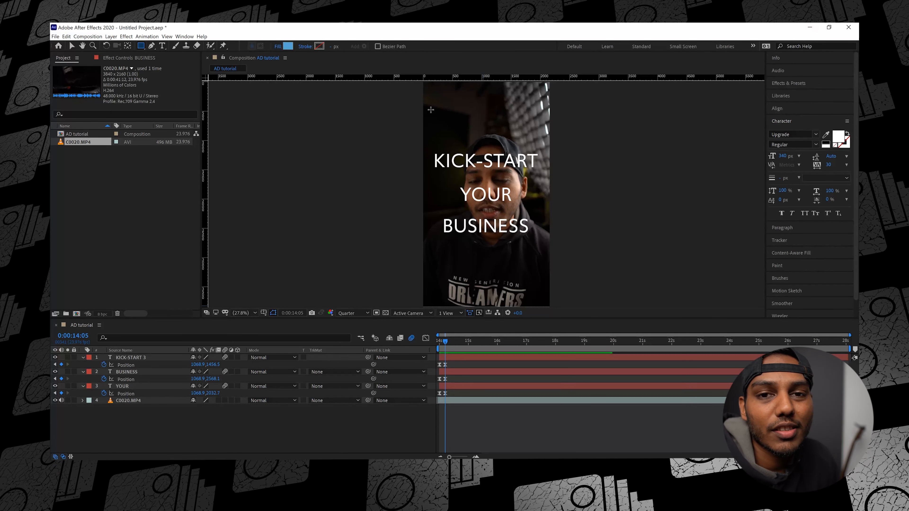
{"action": "left_click", "coordinate": [303, 47]}
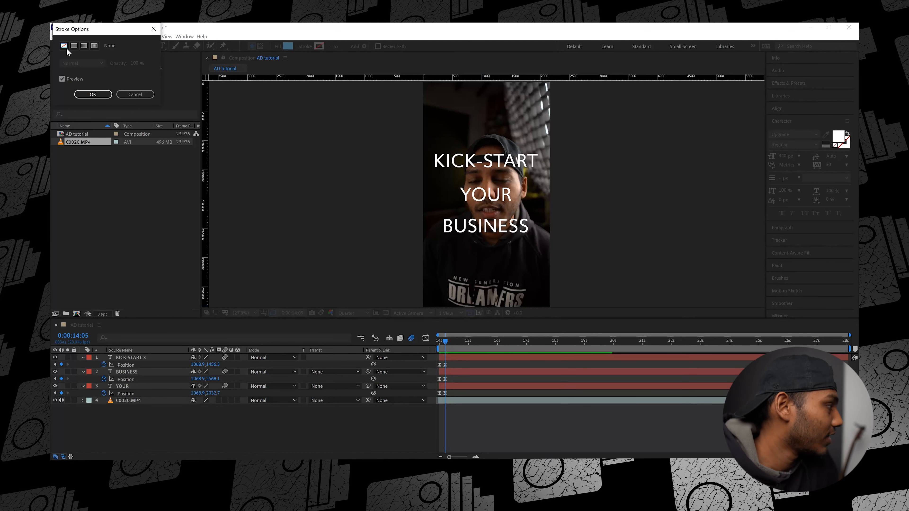
{"action": "left_click", "coordinate": [93, 95]}
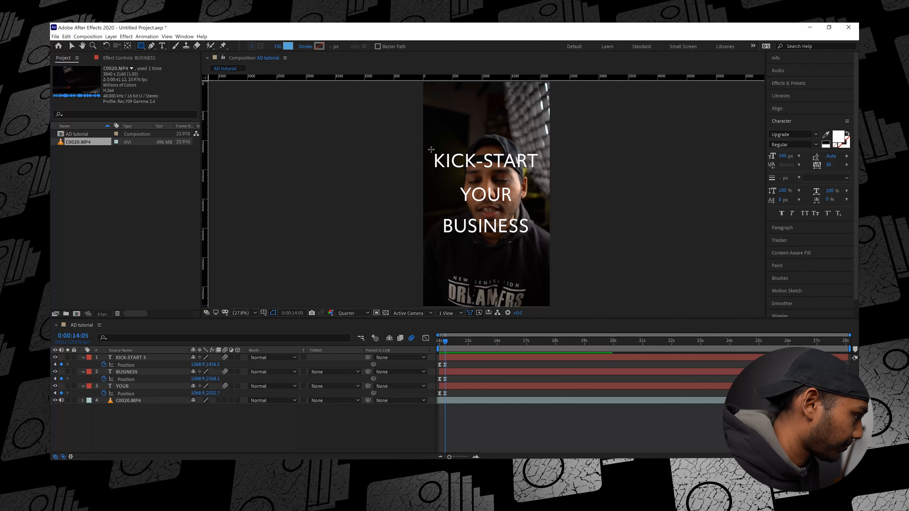
{"action": "left_click_drag", "start_coordinate": [429, 148], "coordinate": [467, 161]}
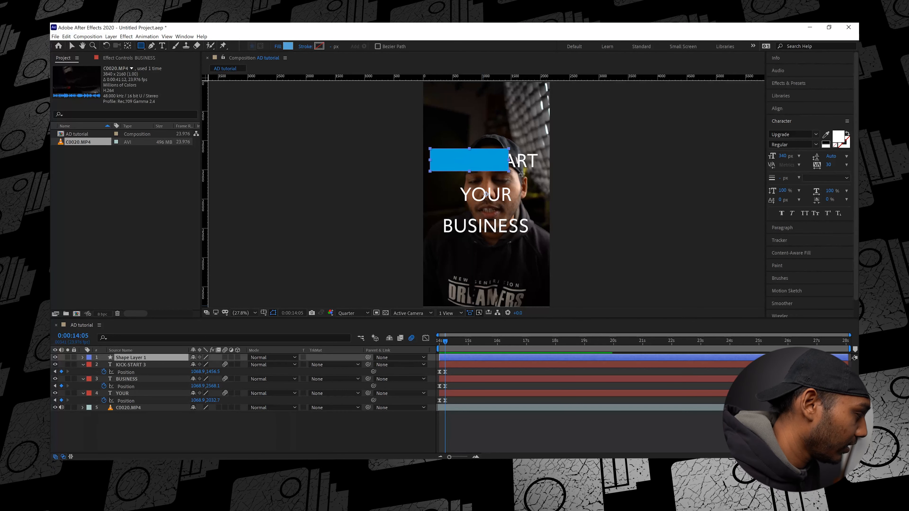
{"action": "left_click_drag", "start_coordinate": [541, 174], "coordinate": [543, 175]}
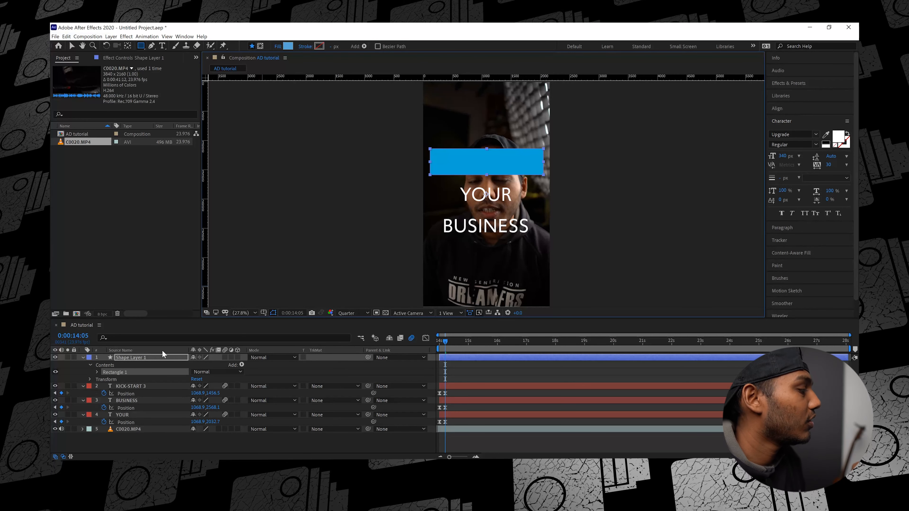
{"action": "left_click", "coordinate": [160, 358]}
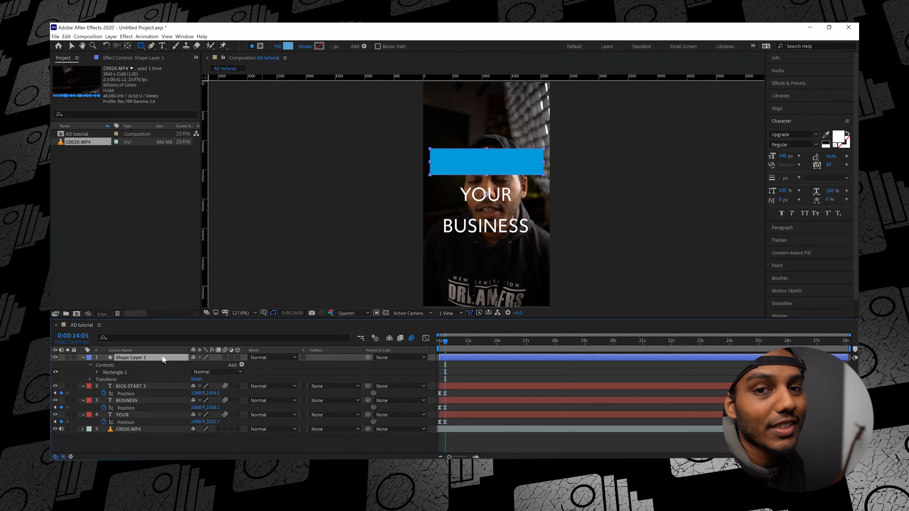
{"action": "left_click_drag", "start_coordinate": [163, 359], "coordinate": [149, 423]}
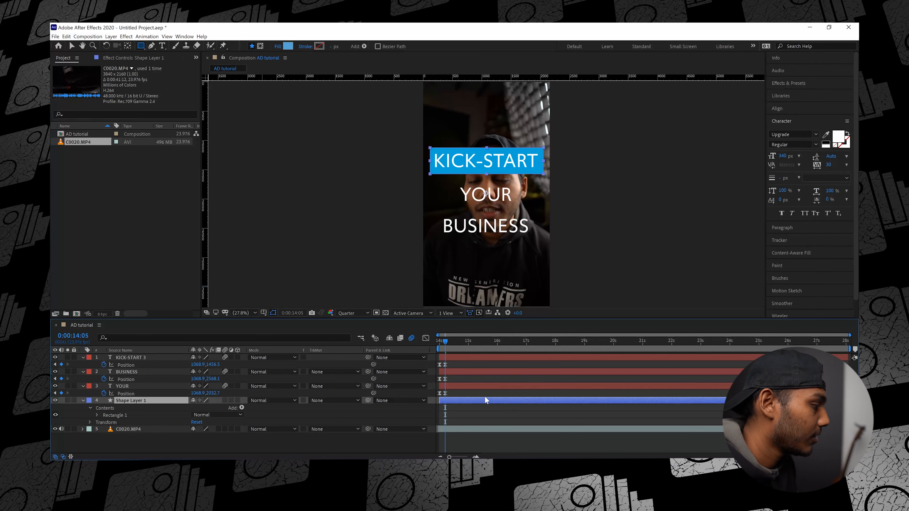
Step: Duplicate the blue rectangle twice, place the copies behind YOUR and BUSINESS, and fine-tune the spacing of the bars
{"action": "key", "text": "ctrl+d"}
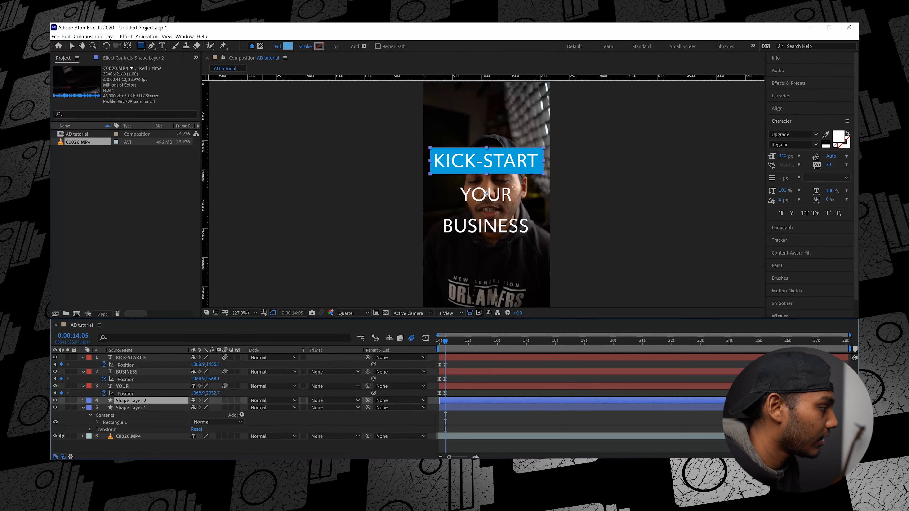
{"action": "key", "text": "v"}
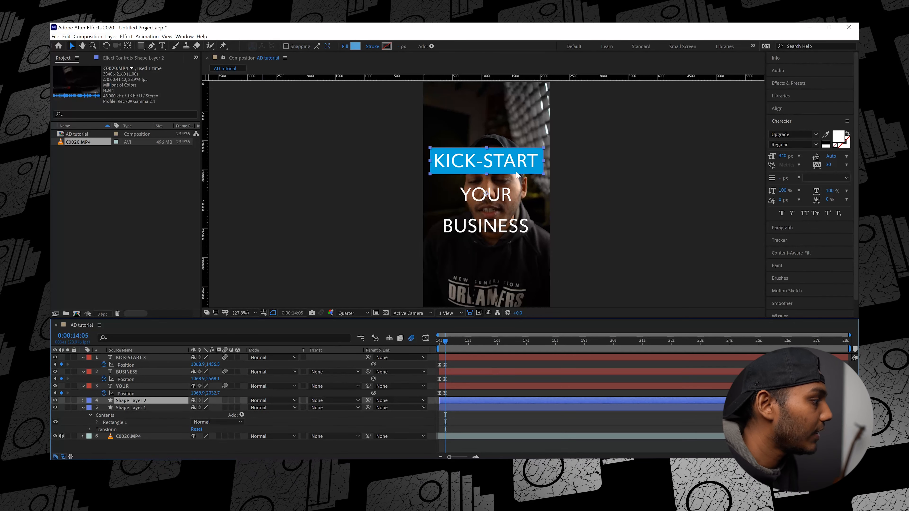
{"action": "left_click_drag", "start_coordinate": [513, 175], "coordinate": [513, 203]}
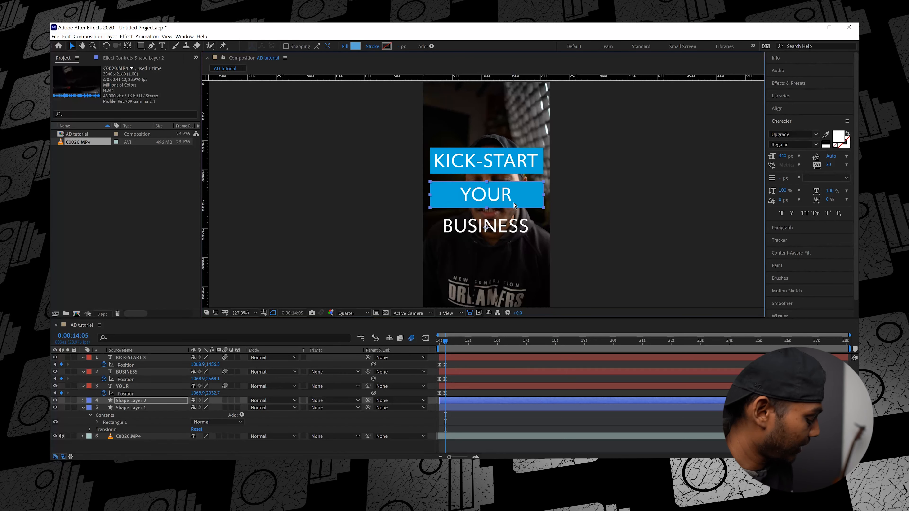
{"action": "key", "text": "ctrl+d"}
{"action": "left_click_drag", "start_coordinate": [513, 203], "coordinate": [521, 233]}
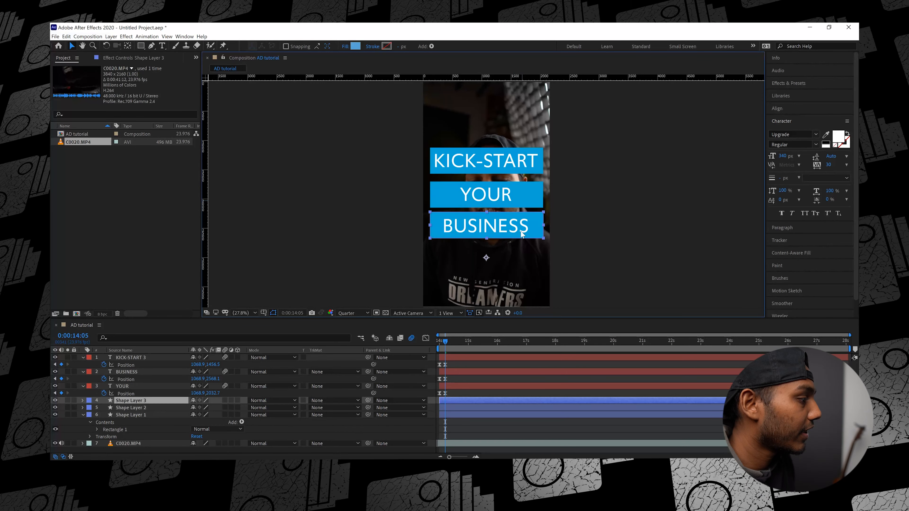
{"action": "left_click", "coordinate": [522, 200]}
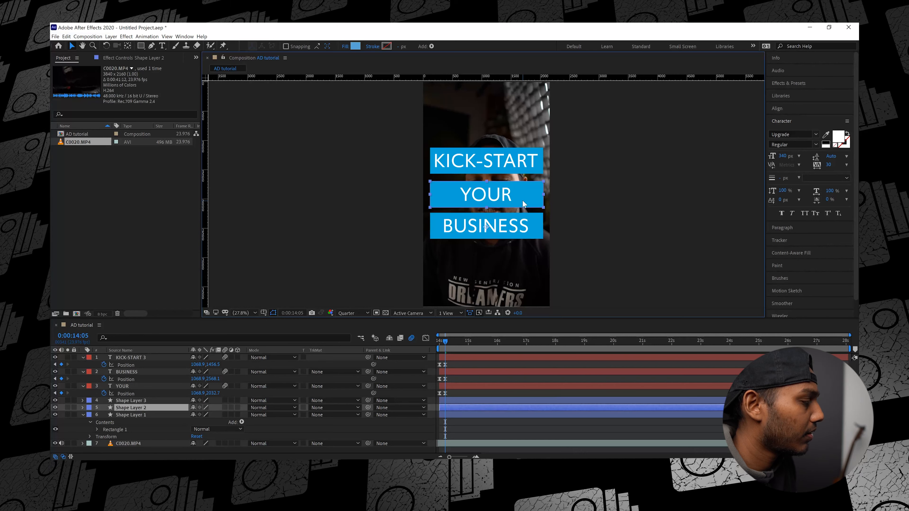
{"action": "left_click", "coordinate": [523, 176]}
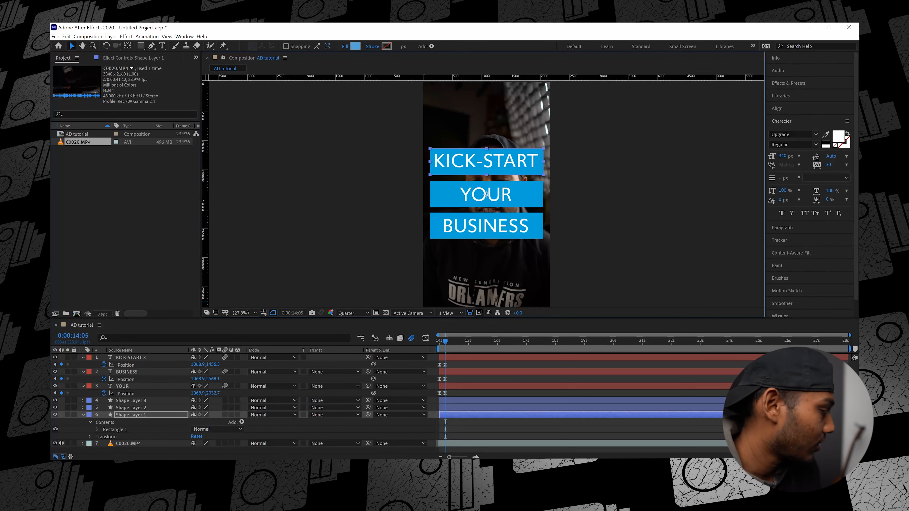
Step: Switch to File Explorer, bring the colour palette PNG from the RAW folder into the composition, and place it over the titles' right ends
{"action": "key", "text": "alt+Tab"}
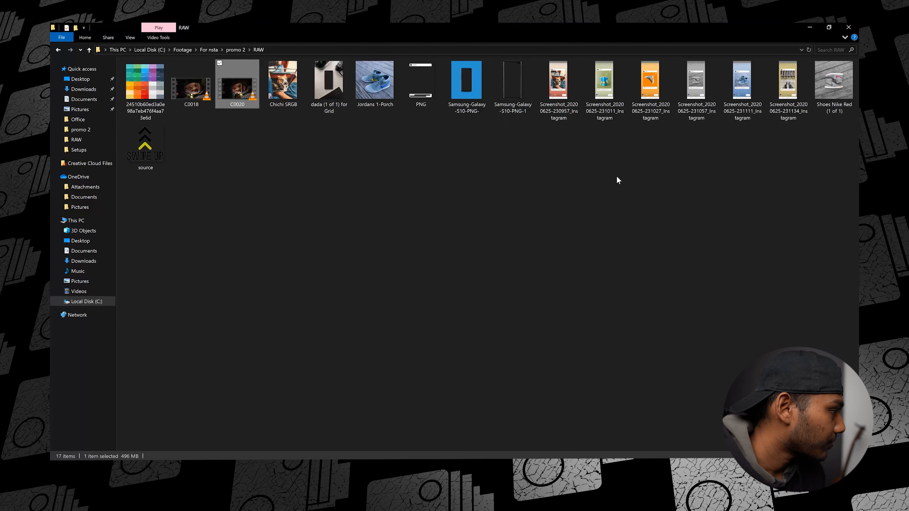
{"action": "left_click_drag", "start_coordinate": [145, 86], "coordinate": [246, 469]}
{"action": "left_click_drag", "start_coordinate": [251, 442], "coordinate": [432, 275]}
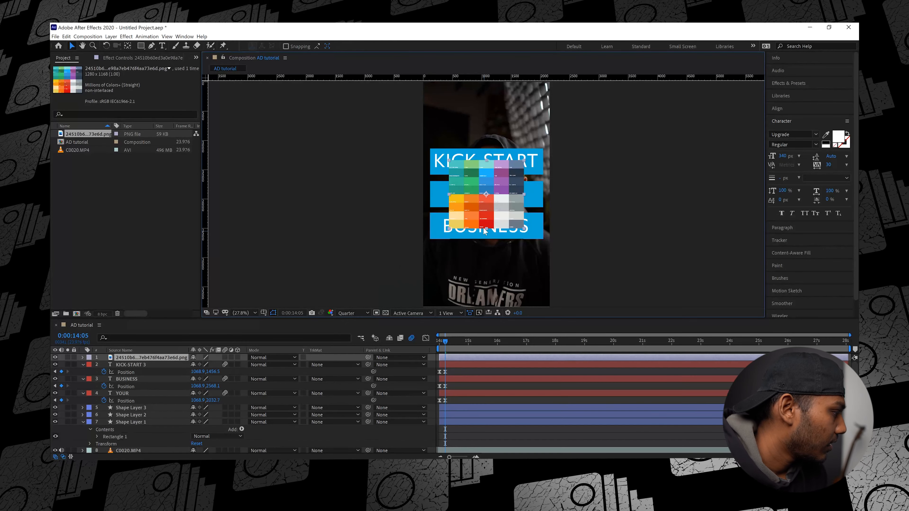
{"action": "left_click_drag", "start_coordinate": [487, 220], "coordinate": [533, 218]}
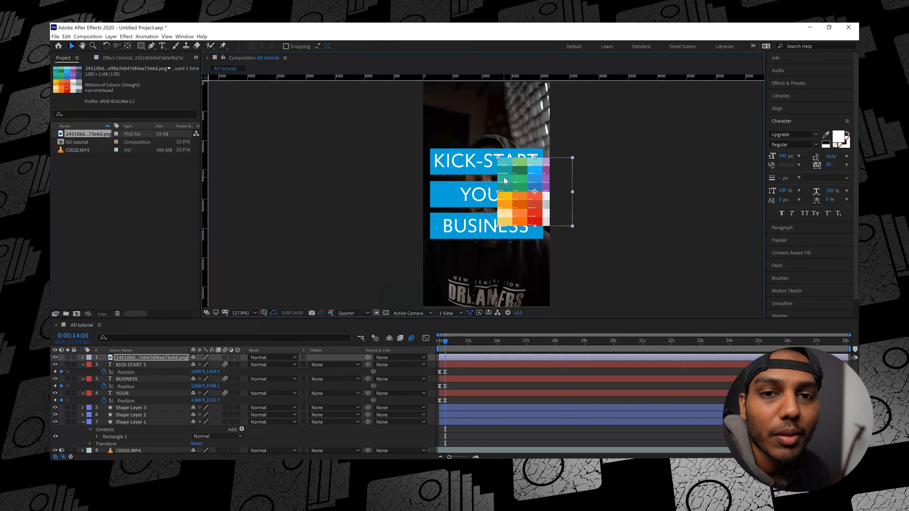
Step: Recolour the bar behind KICK-START with the teal-green swatch sampled from the colour palette image
{"action": "left_click", "coordinate": [447, 172]}
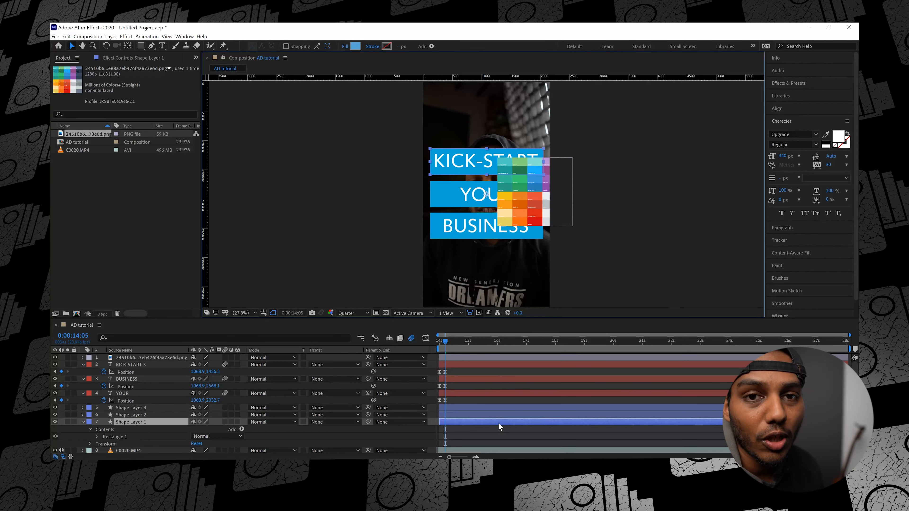
{"action": "left_click", "coordinate": [356, 46]}
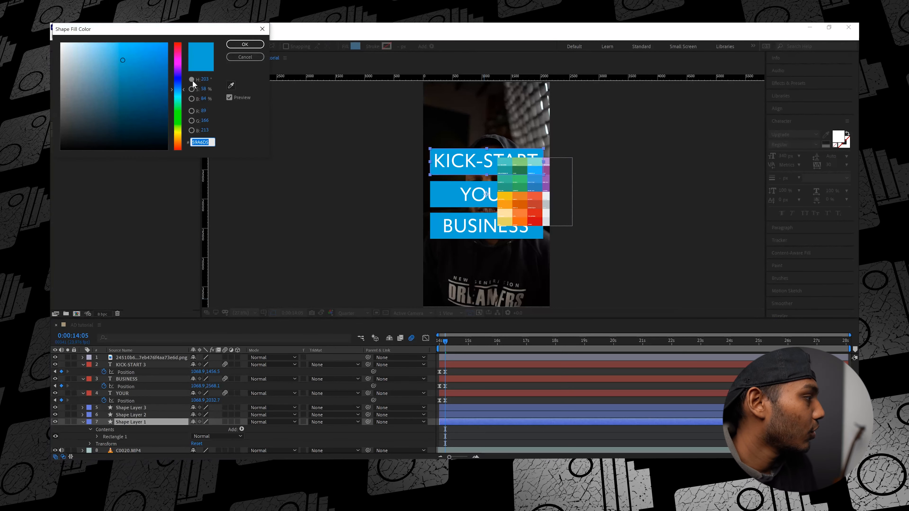
{"action": "left_click", "coordinate": [230, 85]}
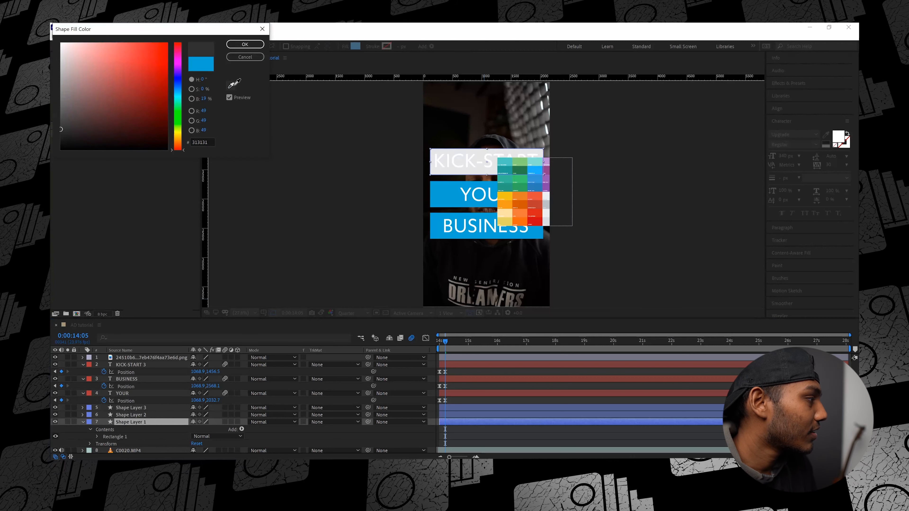
{"action": "left_click", "coordinate": [462, 171]}
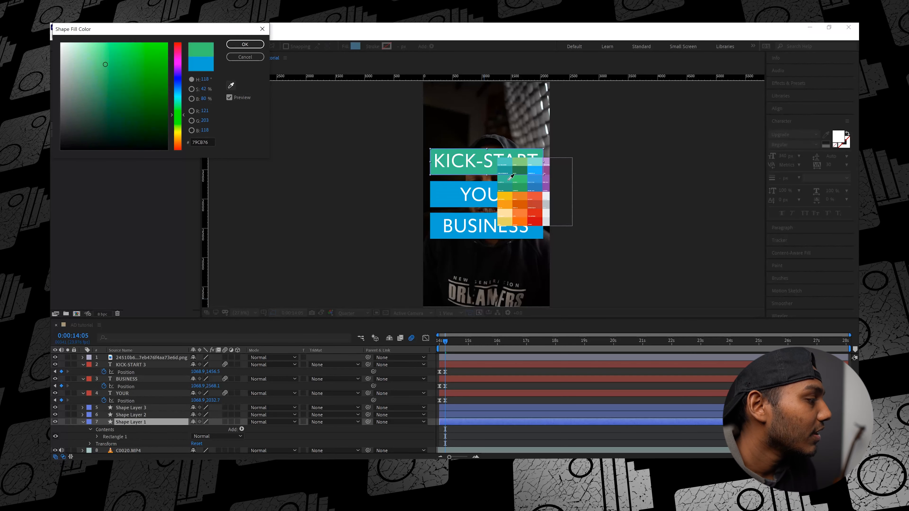
{"action": "left_click", "coordinate": [518, 179]}
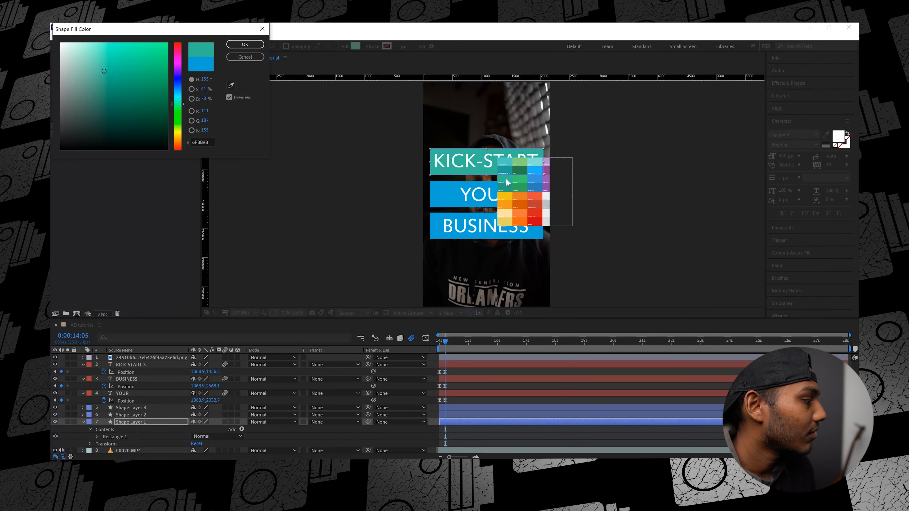
{"action": "left_click", "coordinate": [264, 46]}
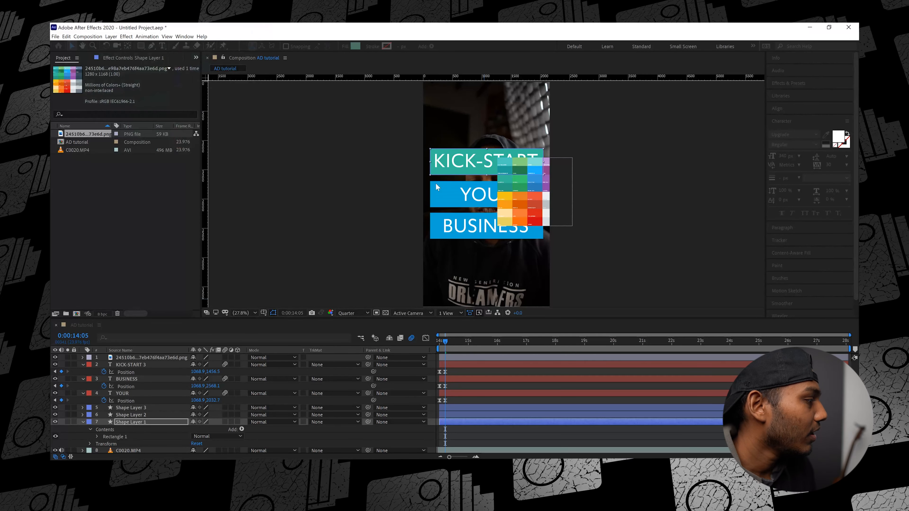
Step: Recolour the bar behind YOUR with the palette's medium green swatch, and delete the palette image layer from the composition
{"action": "left_click", "coordinate": [452, 198]}
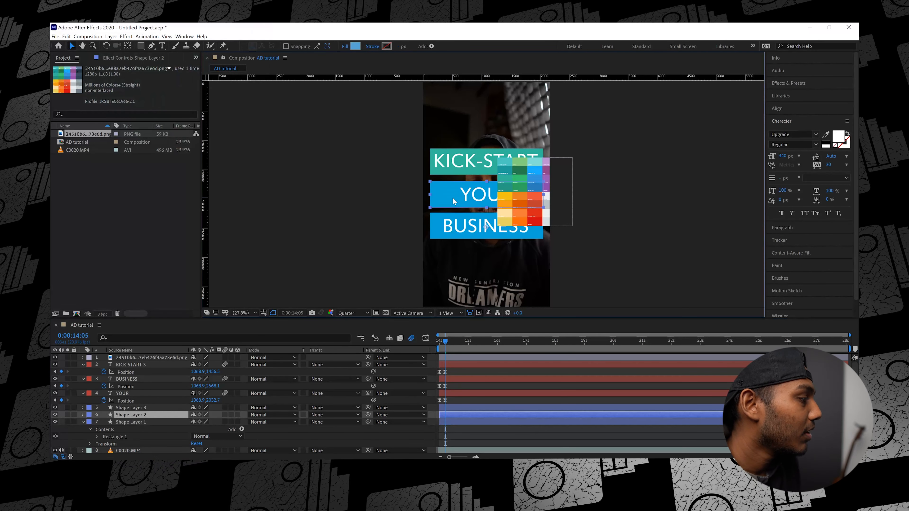
{"action": "left_click", "coordinate": [355, 46]}
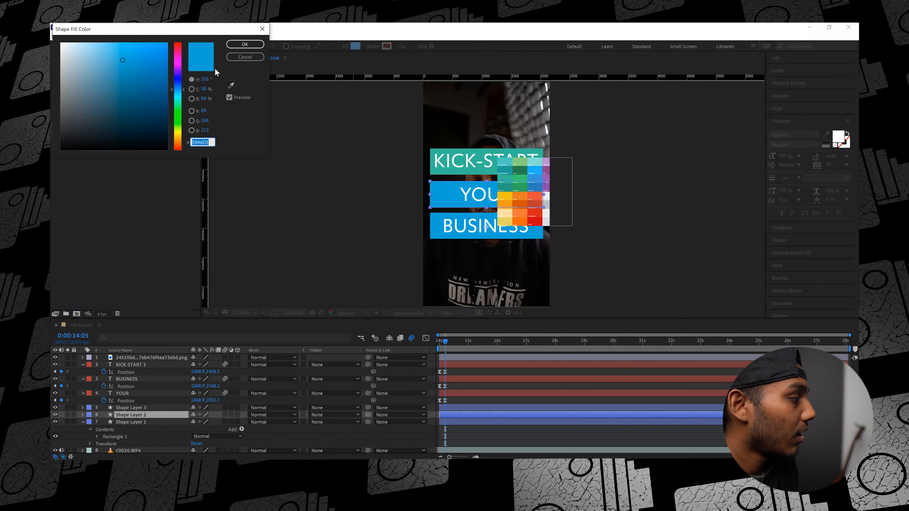
{"action": "left_click", "coordinate": [231, 86]}
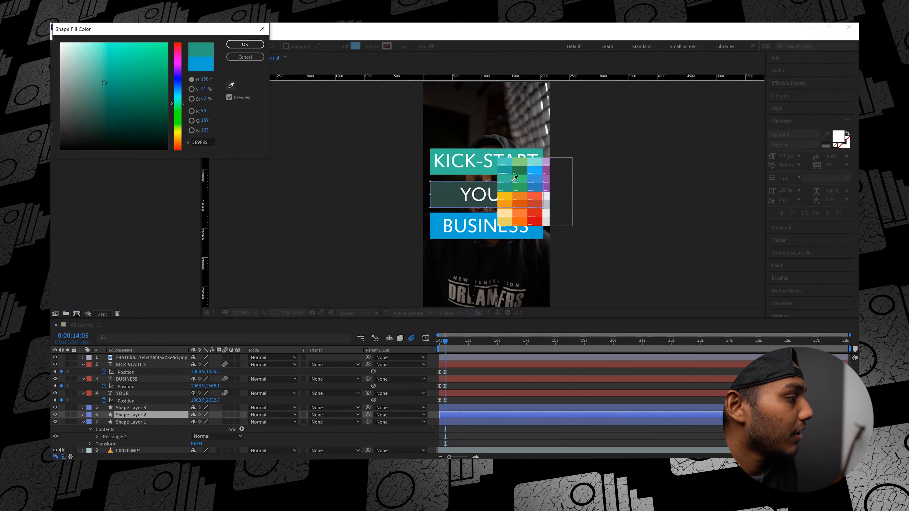
{"action": "left_click", "coordinate": [533, 182]}
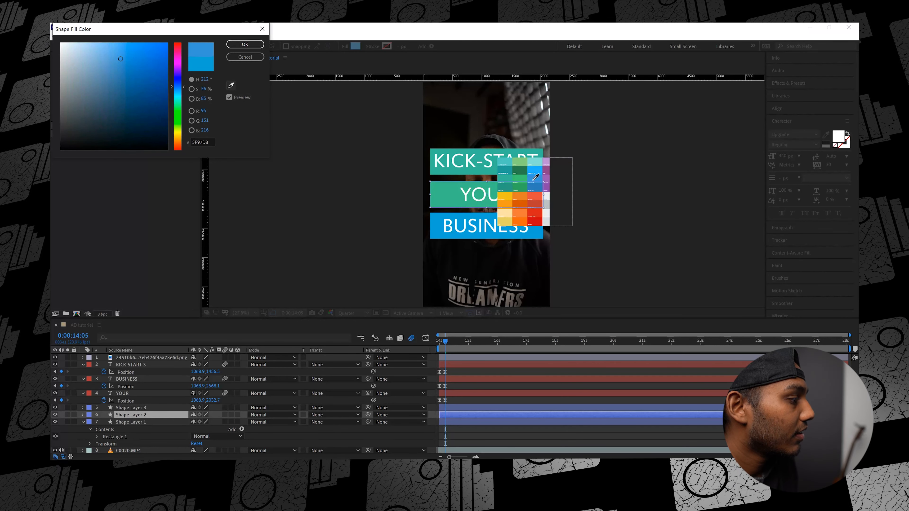
{"action": "left_click", "coordinate": [231, 85]}
{"action": "left_click", "coordinate": [520, 179]}
{"action": "left_click", "coordinate": [245, 45]}
{"action": "left_click", "coordinate": [151, 358]}
{"action": "key", "text": "Delete"}
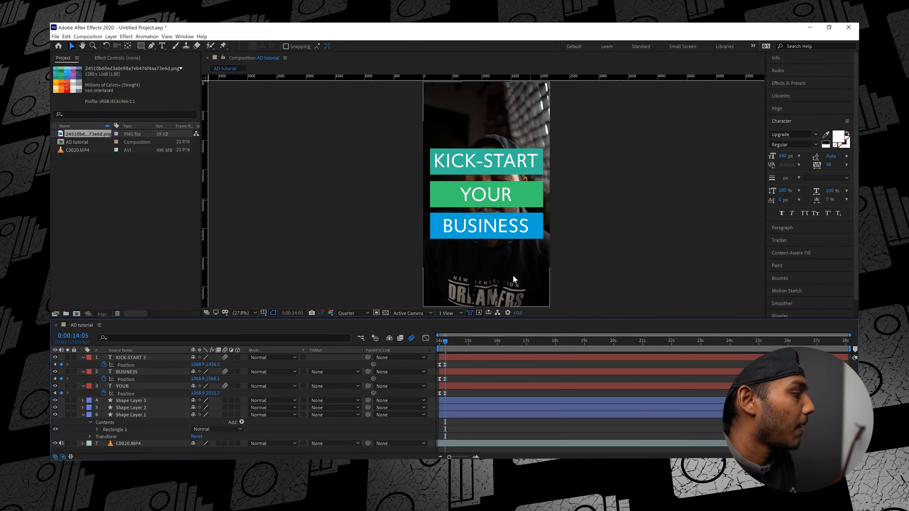
Step: Parent Shape Layer 3 to the BUSINESS text layer, check that they move together, and return to the ending keyframe at 0:00:14:05
{"action": "left_click", "coordinate": [508, 210]}
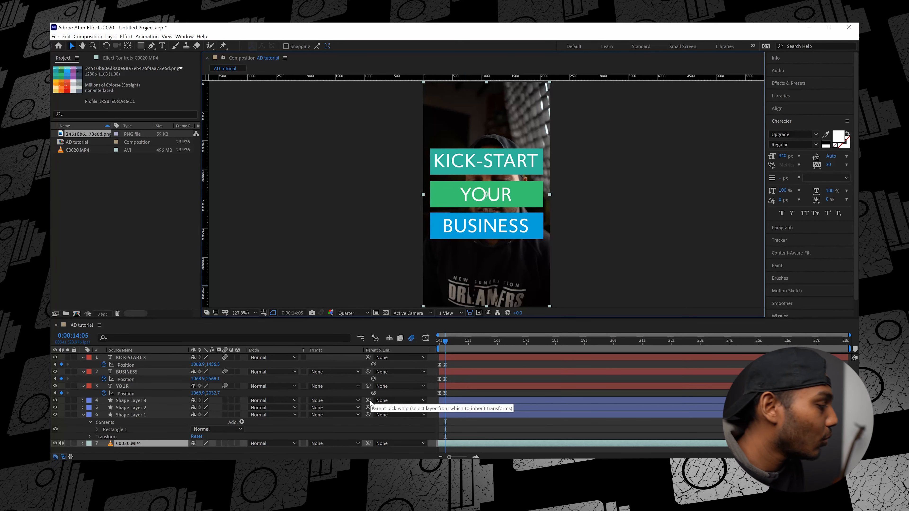
{"action": "left_click", "coordinate": [169, 401]}
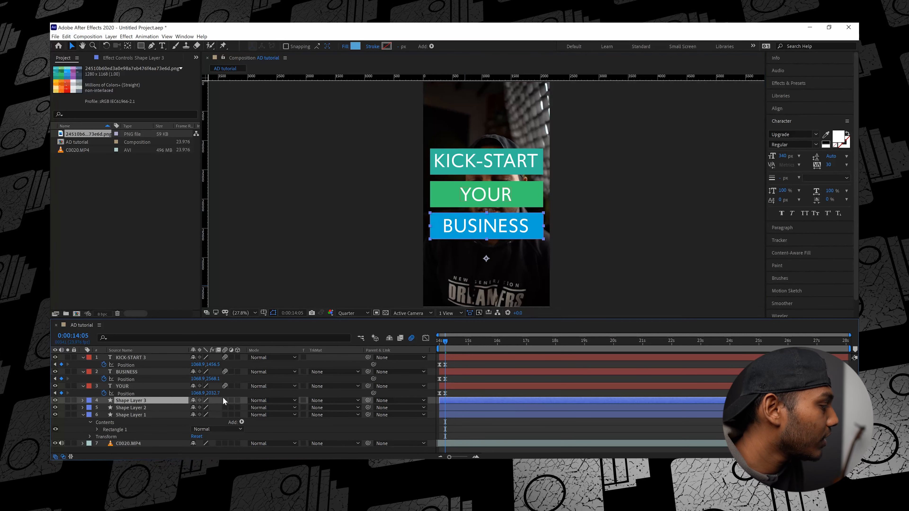
{"action": "left_click", "coordinate": [163, 406]}
{"action": "left_click", "coordinate": [166, 401]}
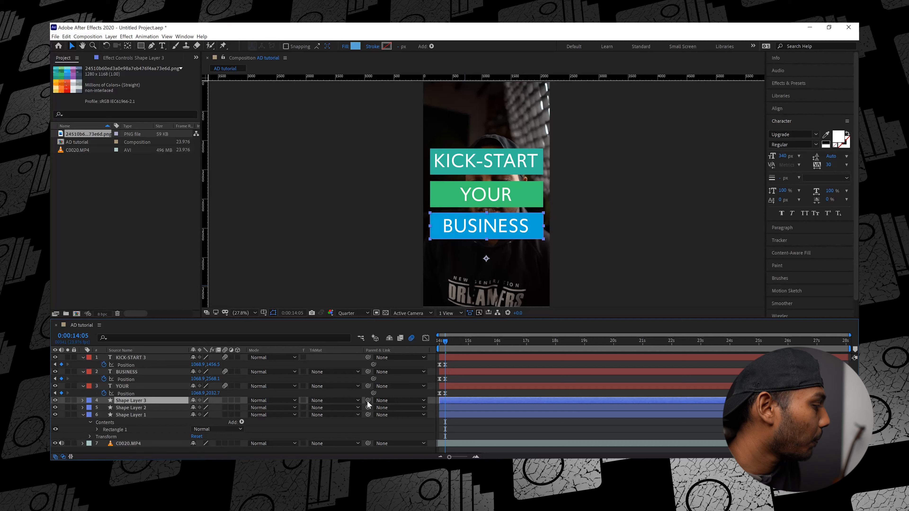
{"action": "left_click_drag", "start_coordinate": [368, 401], "coordinate": [392, 409]}
{"action": "left_click_drag", "start_coordinate": [337, 399], "coordinate": [391, 412]}
{"action": "left_click_drag", "start_coordinate": [321, 400], "coordinate": [143, 372]}
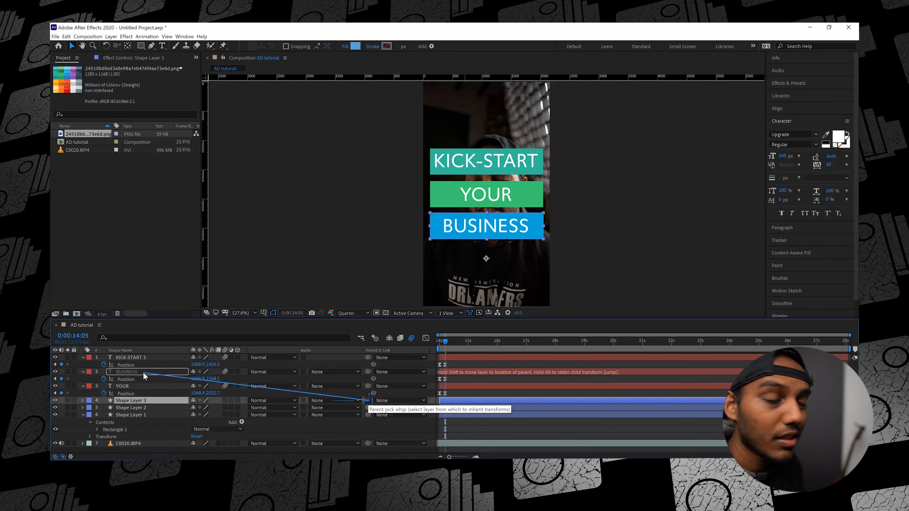
{"action": "left_click_drag", "start_coordinate": [142, 372], "coordinate": [143, 372]}
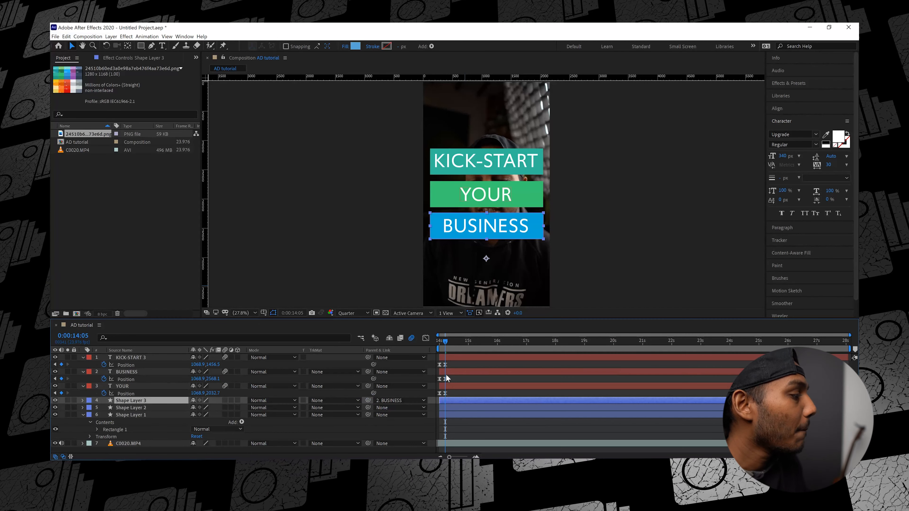
{"action": "left_click_drag", "start_coordinate": [444, 340], "coordinate": [445, 340]}
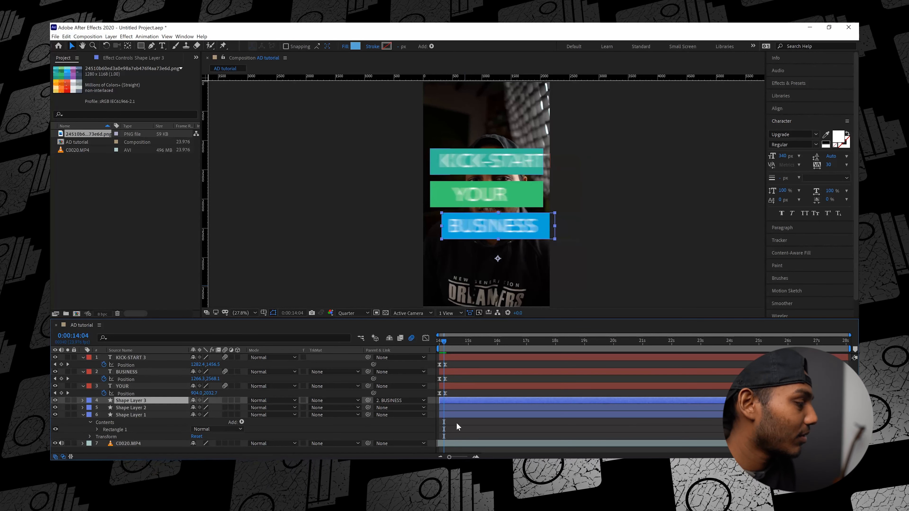
{"action": "left_click", "coordinate": [68, 379]}
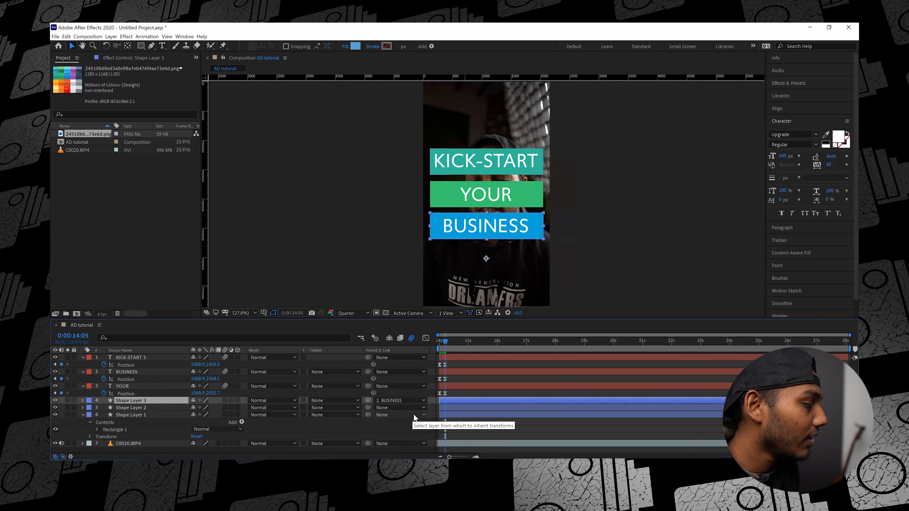
Step: Parent Shape Layer 2 to YOUR and Shape Layer 1 to KICK-START 3, preview the slide-in, and return to 0:00:14:00
{"action": "left_click", "coordinate": [450, 409]}
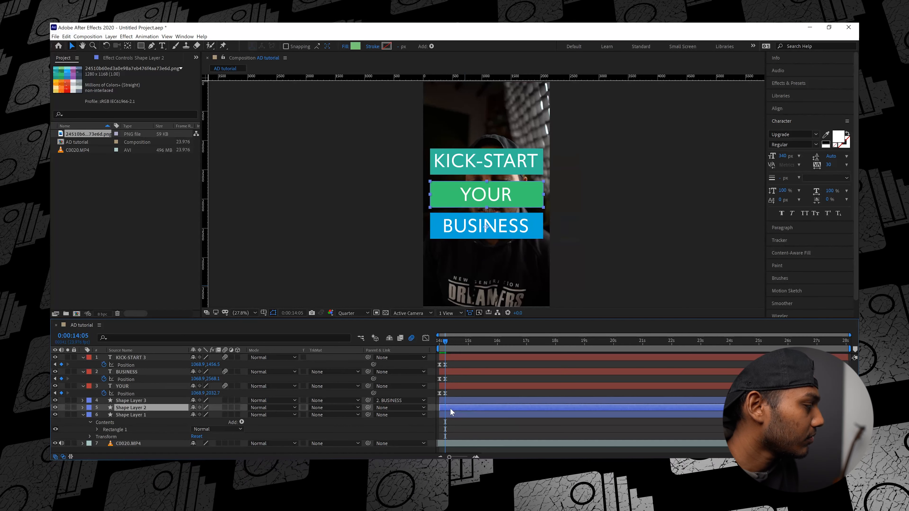
{"action": "left_click_drag", "start_coordinate": [367, 408], "coordinate": [132, 386]}
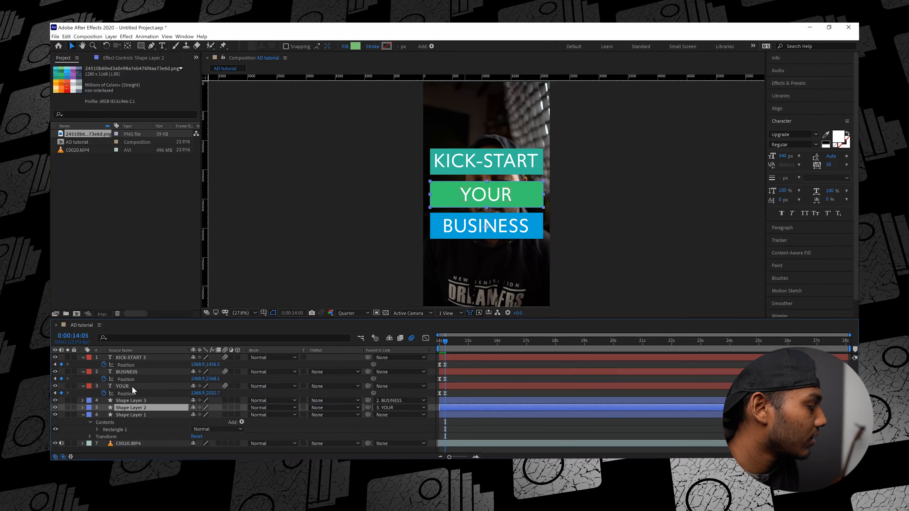
{"action": "left_click_drag", "start_coordinate": [366, 415], "coordinate": [179, 363]}
{"action": "key", "text": "space"}
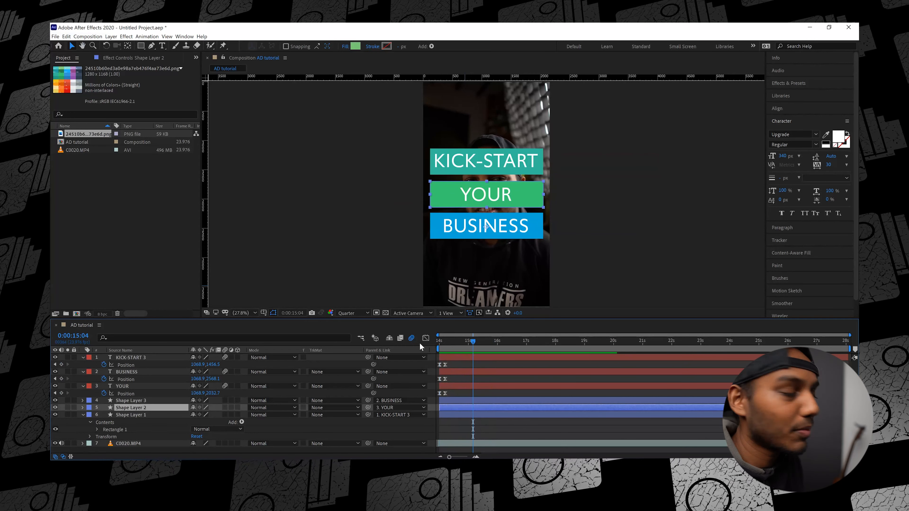
{"action": "left_click_drag", "start_coordinate": [442, 343], "coordinate": [433, 344]}
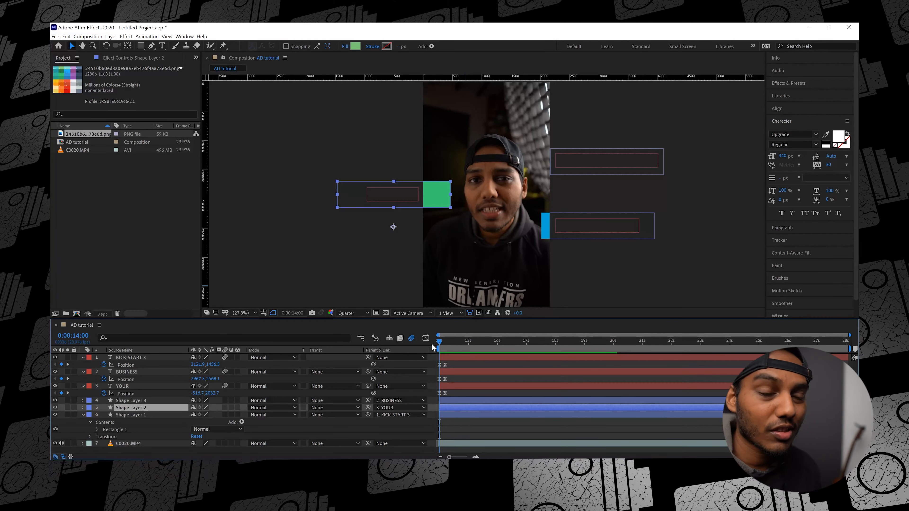
Step: Enable motion blur on Shape Layers 1, 2 and 3, preview the animation, and return to 0:00:14:00
{"action": "left_click", "coordinate": [226, 400]}
{"action": "left_click_drag", "start_coordinate": [226, 407], "coordinate": [226, 416]}
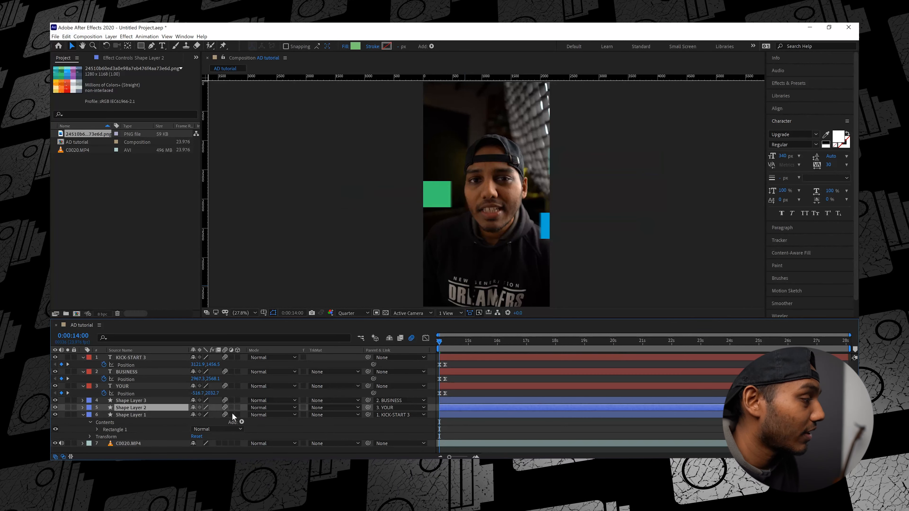
{"action": "key", "text": "space"}
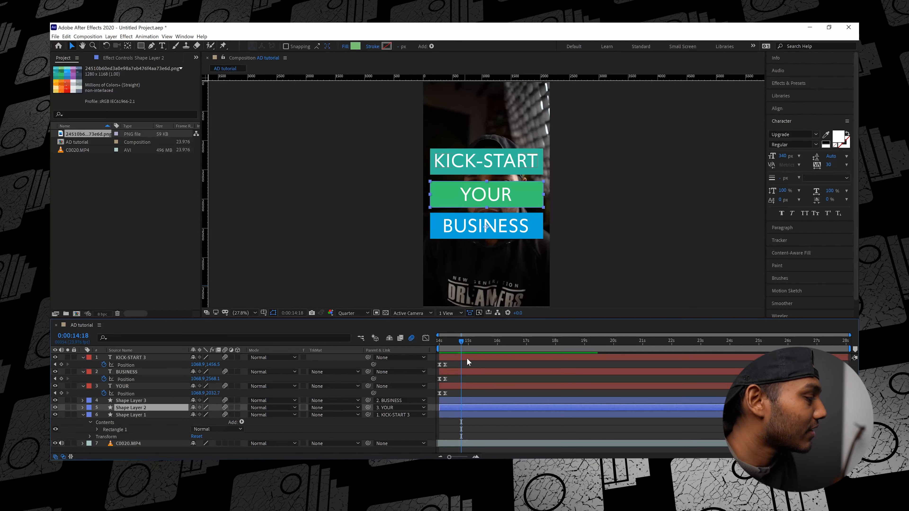
{"action": "left_click", "coordinate": [438, 342]}
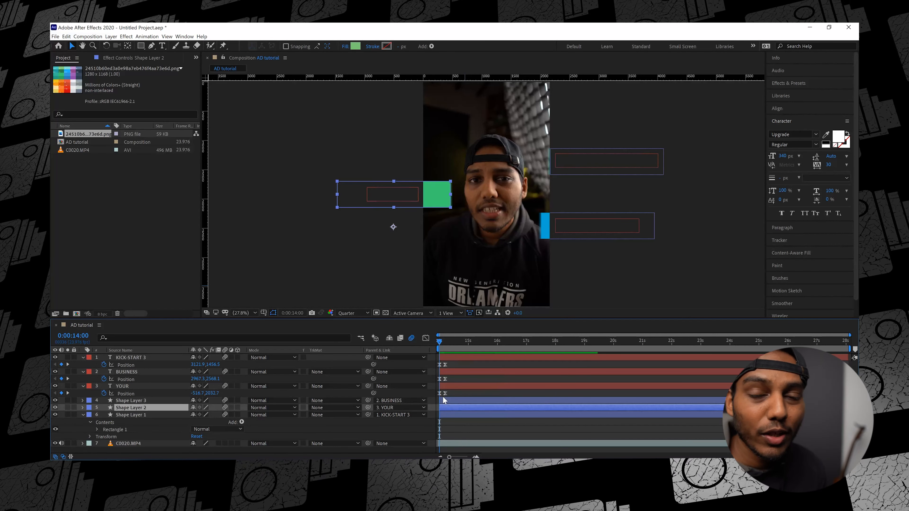
Step: Shift the three text layers to staggered later start times in the order KICK-START 3, BUSINESS, YOUR, and preview the timing
{"action": "left_click_drag", "start_coordinate": [490, 387], "coordinate": [552, 360]}
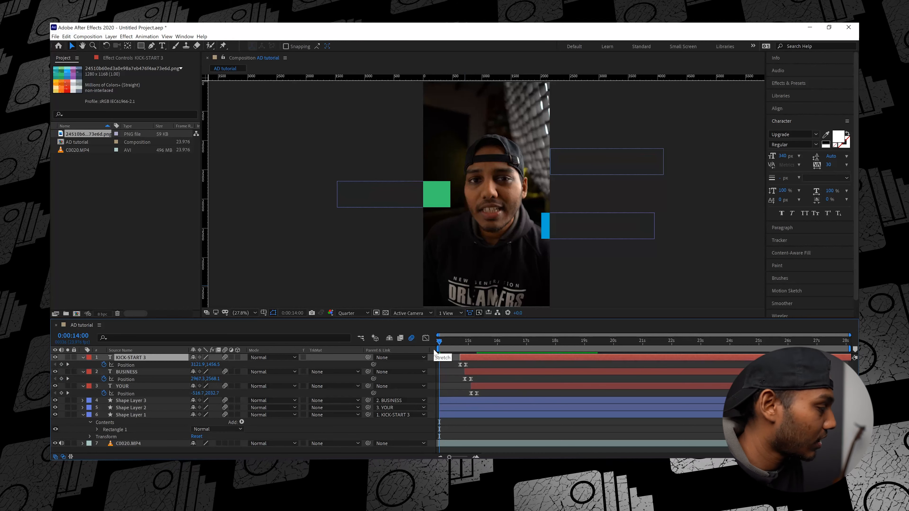
{"action": "key", "text": "space"}
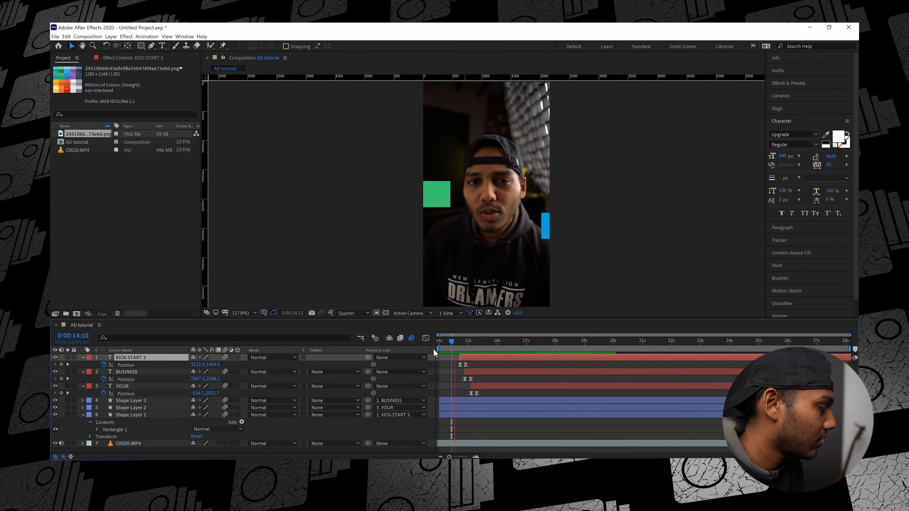
{"action": "key", "text": "space"}
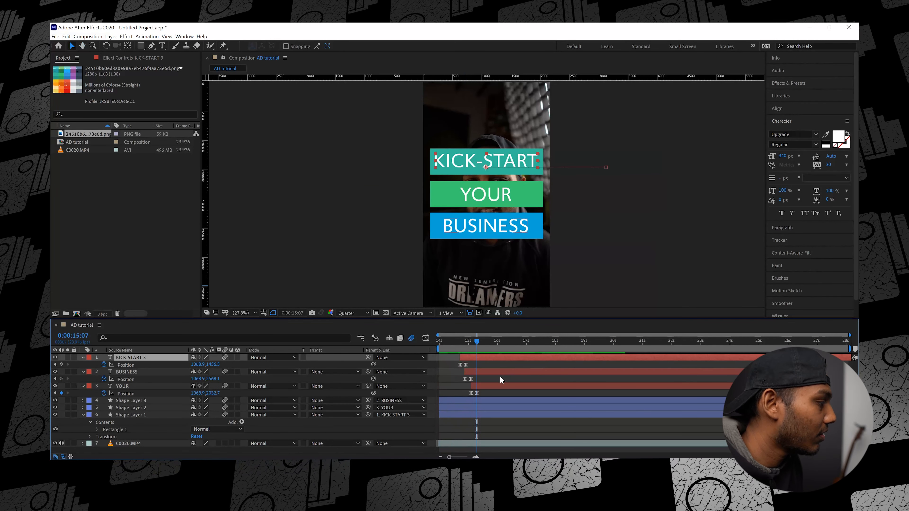
Step: Restagger the text layers so YOUR starts first, followed by KICK-START 3 and BUSINESS, move KICK-START 3 below BUSINESS, and review the timing
{"action": "left_click_drag", "start_coordinate": [496, 387], "coordinate": [519, 361]}
{"action": "left_click_drag", "start_coordinate": [172, 369], "coordinate": [173, 373]}
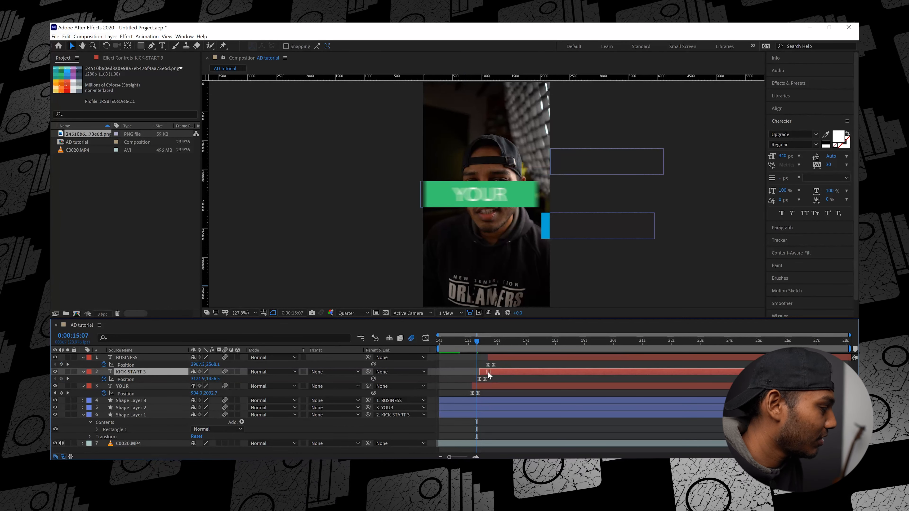
{"action": "left_click", "coordinate": [462, 344]}
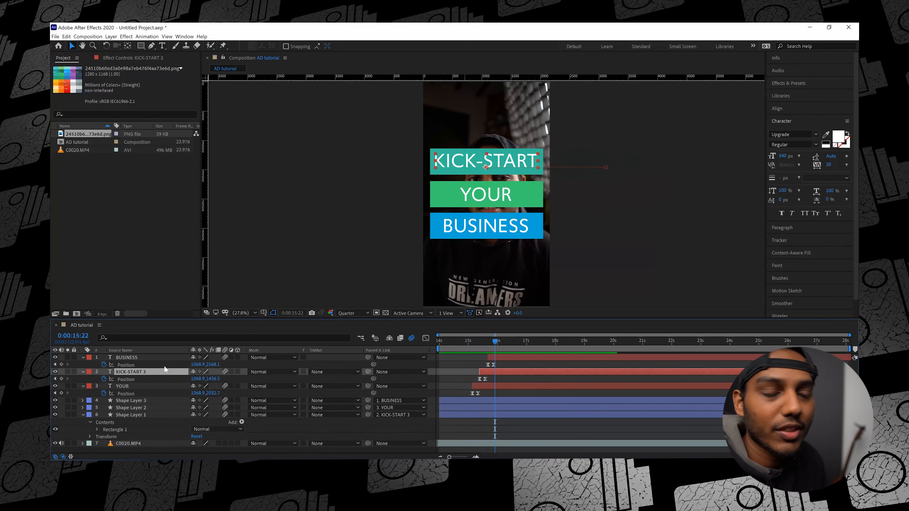
{"action": "left_click_drag", "start_coordinate": [493, 341], "coordinate": [461, 342]}
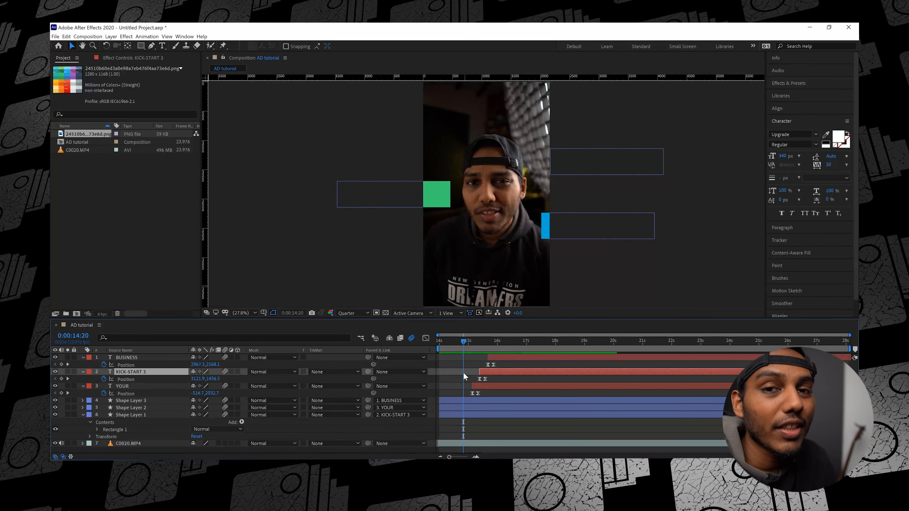
Step: At YOUR's starting Position keyframe at 0:00:15:03, move the title farther left until its green bar is fully outside the frame
{"action": "left_click", "coordinate": [497, 387]}
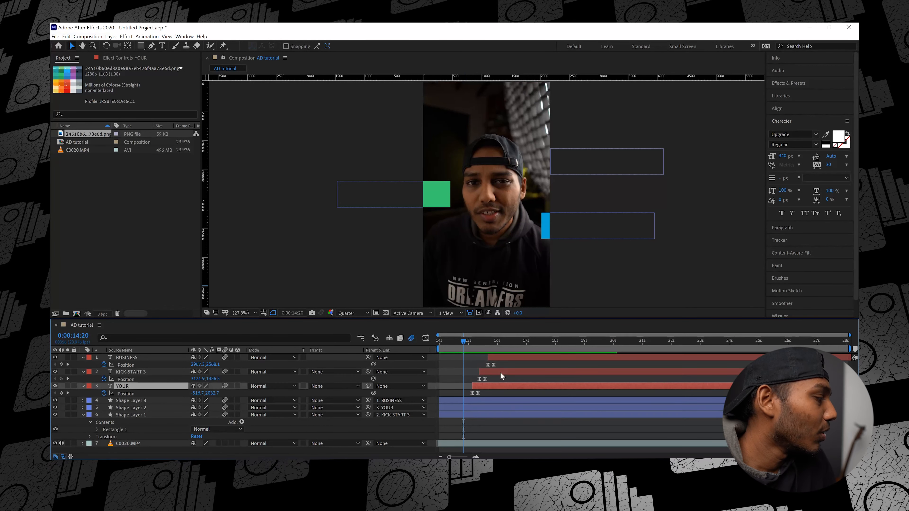
{"action": "left_click", "coordinate": [455, 372]}
{"action": "left_click", "coordinate": [490, 386]}
{"action": "left_click_drag", "start_coordinate": [469, 343], "coordinate": [473, 344]}
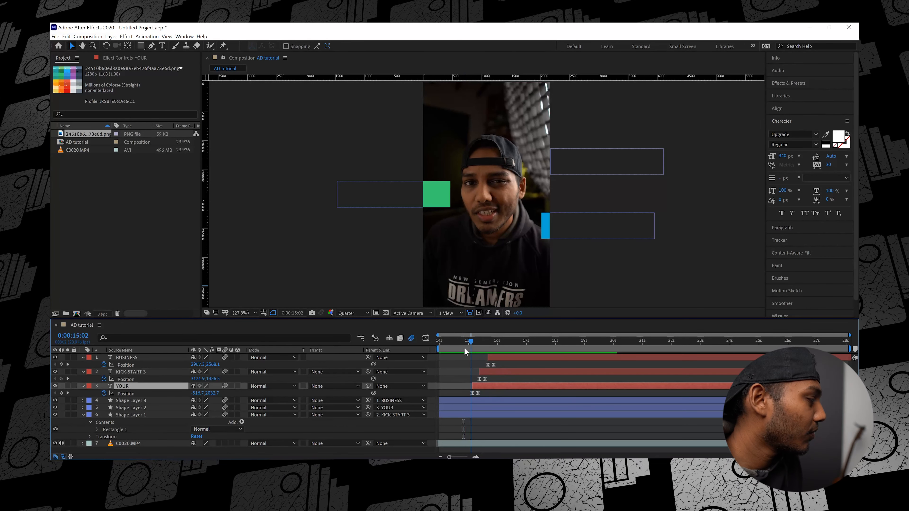
{"action": "left_click", "coordinate": [68, 393]}
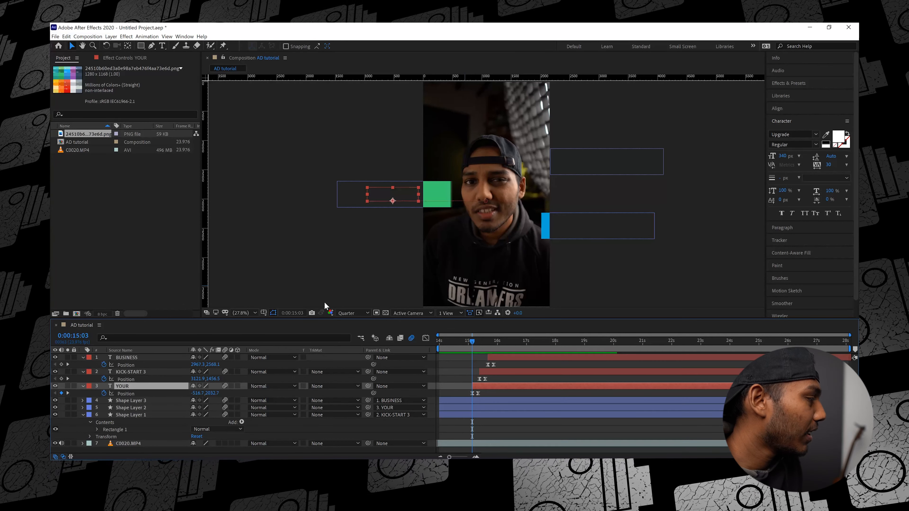
{"action": "left_click_drag", "start_coordinate": [394, 199], "coordinate": [369, 199]}
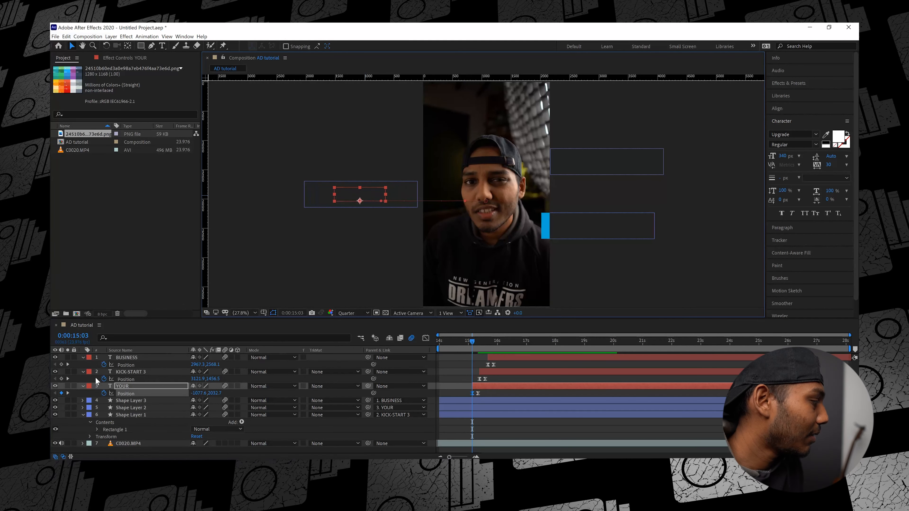
Step: At BUSINESS's starting Position keyframe at 0:00:15:16, move the title farther right to X about 3262 so its blue bar sits outside the frame
{"action": "left_click", "coordinate": [68, 379]}
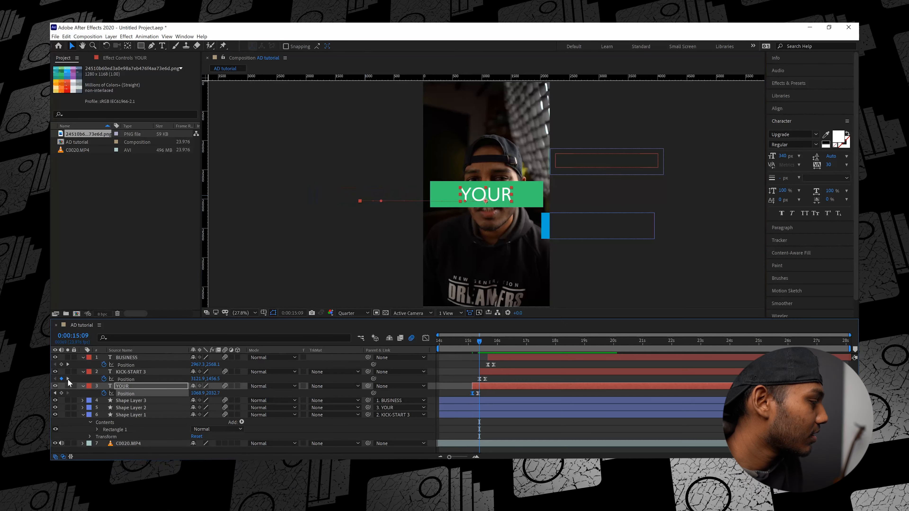
{"action": "left_click", "coordinate": [70, 363]}
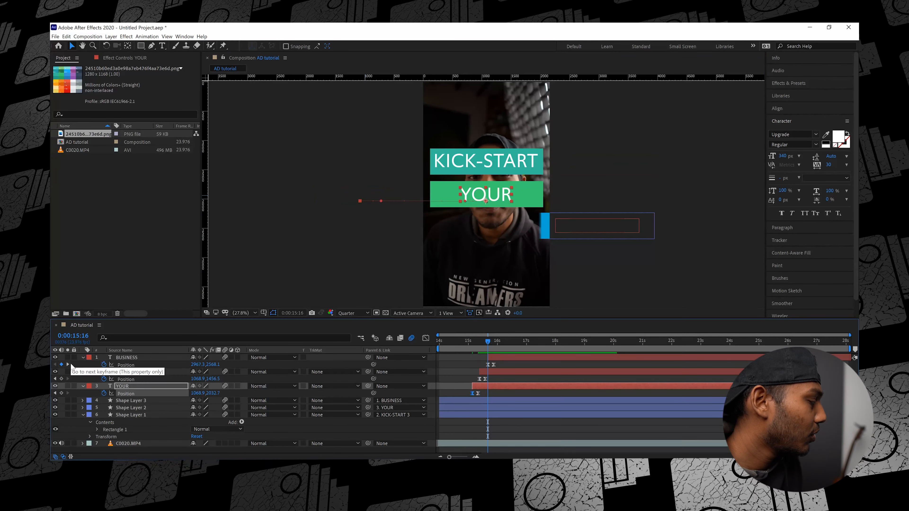
{"action": "left_click", "coordinate": [498, 360]}
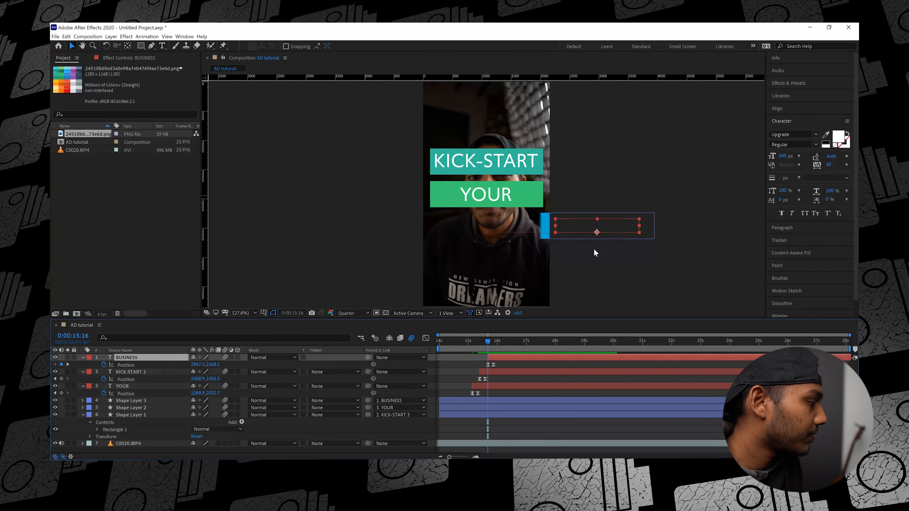
{"action": "left_click_drag", "start_coordinate": [590, 229], "coordinate": [601, 231]}
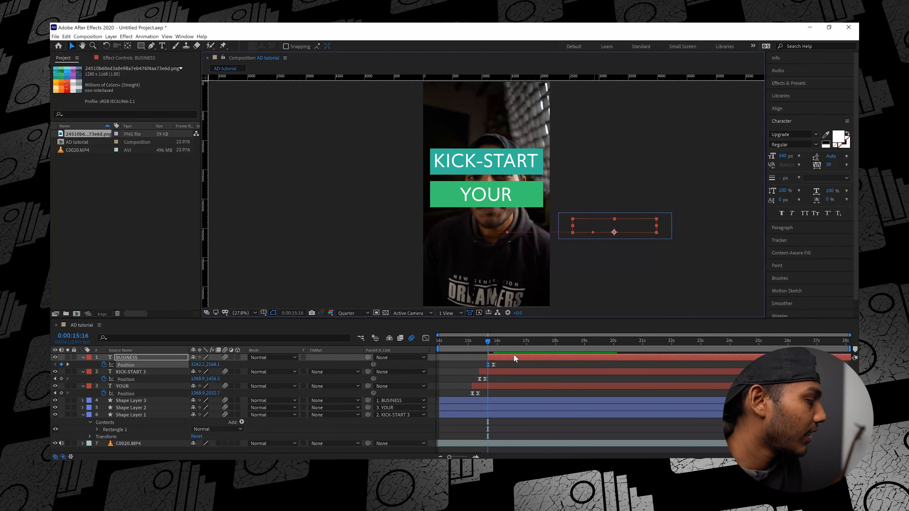
Step: At KICK-START 3's starting Position keyframe at 0:00:15:09, move the title right to X about 3276, clear of the frame, and preview the animation
{"action": "left_click", "coordinate": [55, 379]}
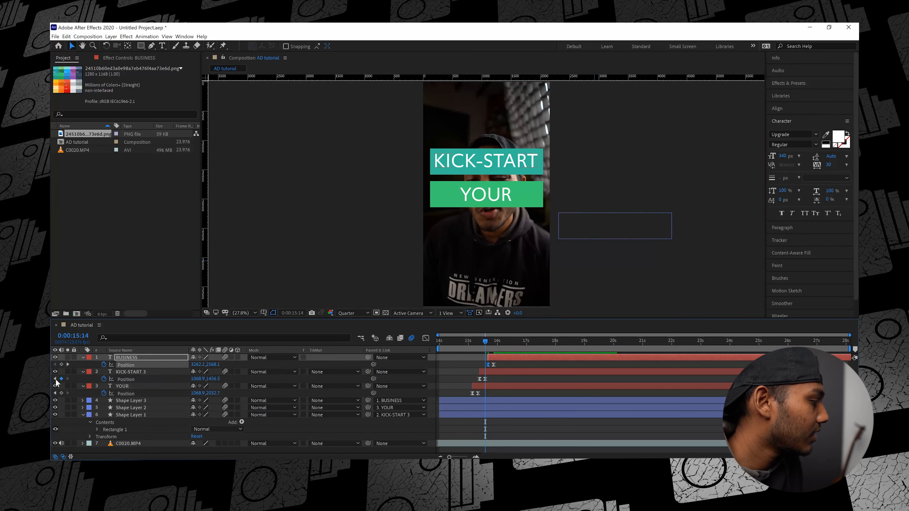
{"action": "left_click", "coordinate": [56, 379]}
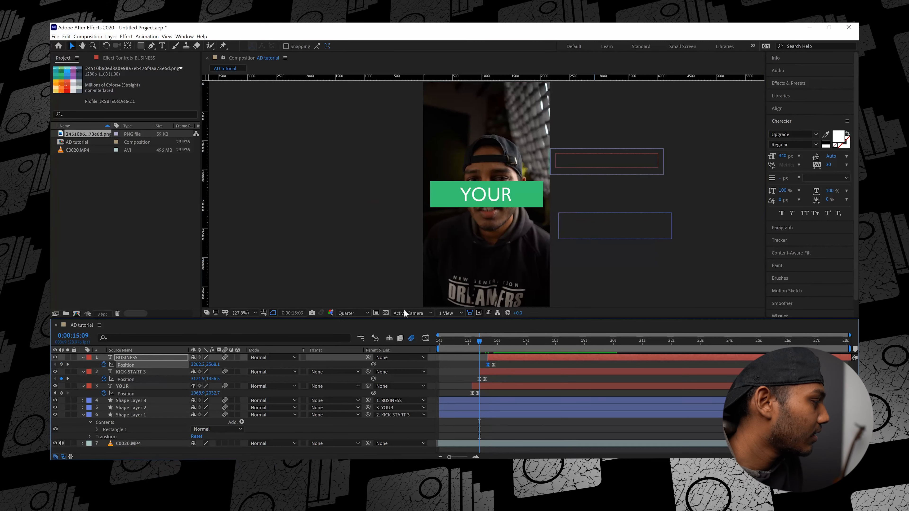
{"action": "left_click", "coordinate": [582, 165]}
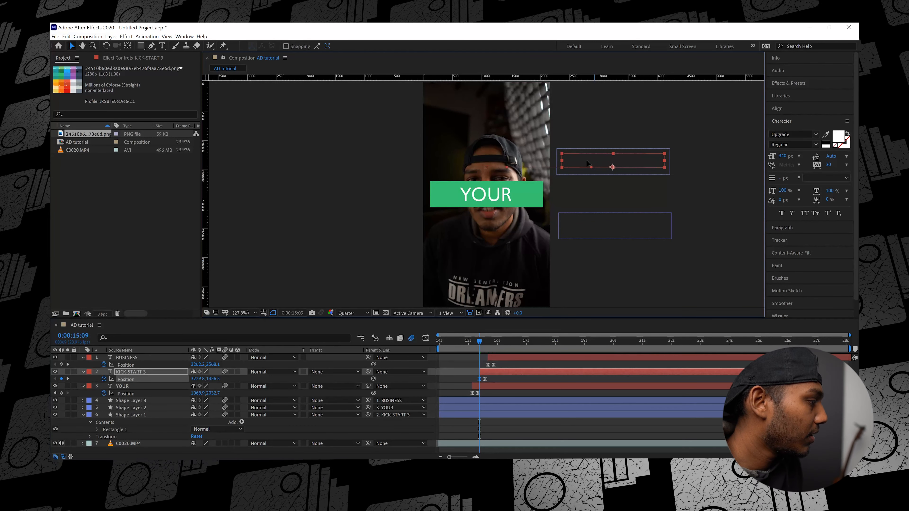
{"action": "key", "text": "space"}
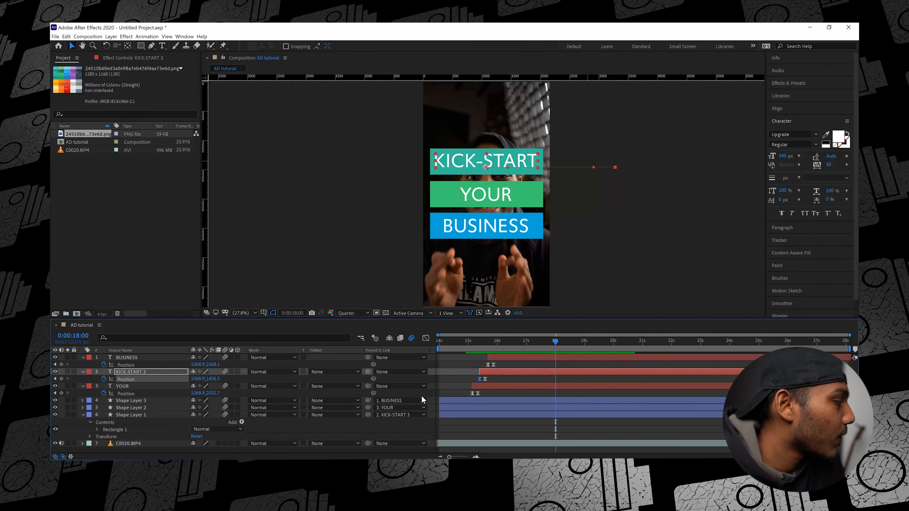
Step: Apply the Drop Shadow effect to the YOUR text layer with Distance 17 and Softness 46
{"action": "left_click", "coordinate": [514, 385]}
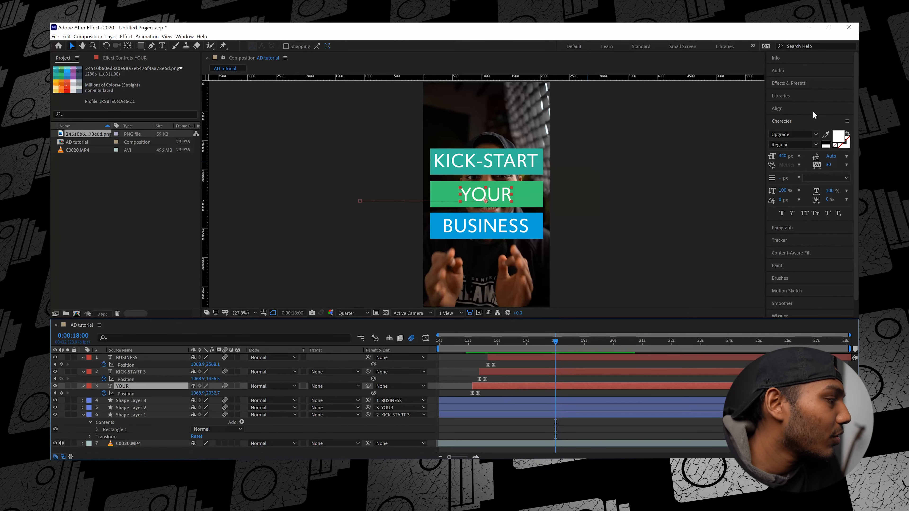
{"action": "left_click", "coordinate": [789, 123]}
{"action": "left_click", "coordinate": [798, 84]}
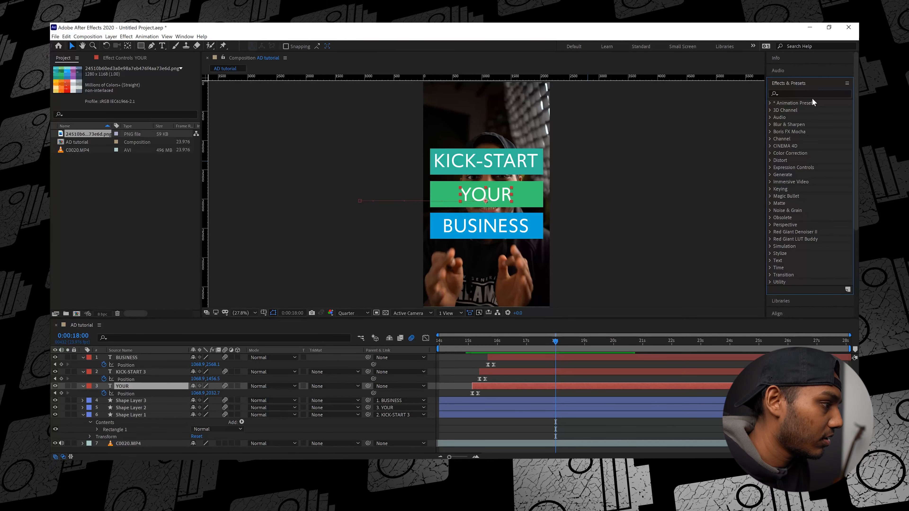
{"action": "type", "text": "drop s"}
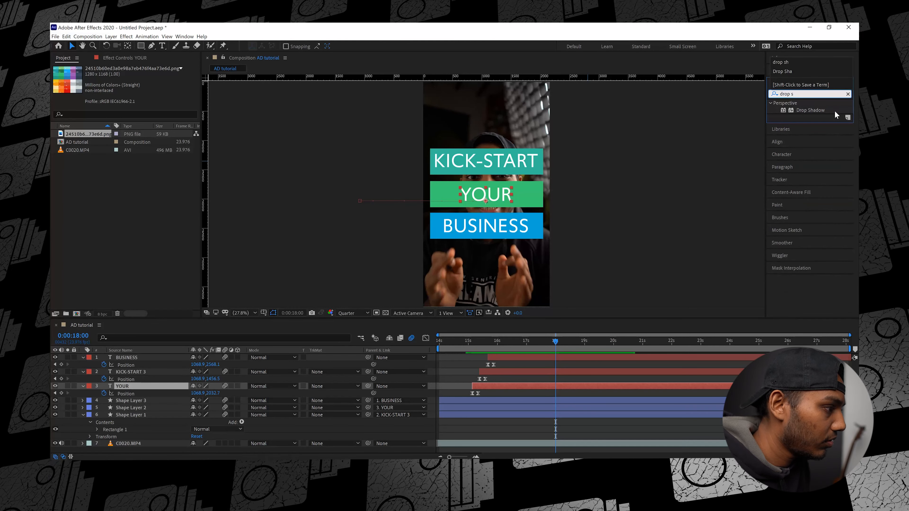
{"action": "left_click_drag", "start_coordinate": [780, 133], "coordinate": [589, 386]}
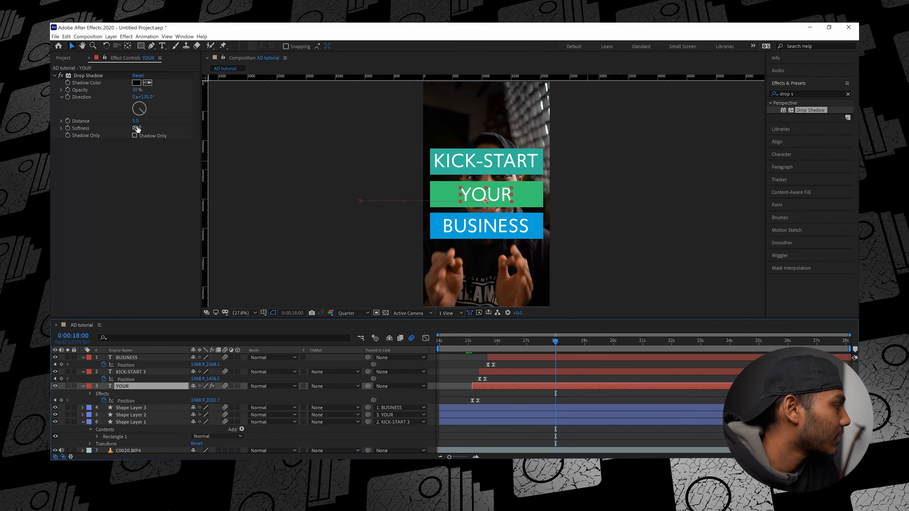
{"action": "left_click_drag", "start_coordinate": [136, 122], "coordinate": [155, 129]}
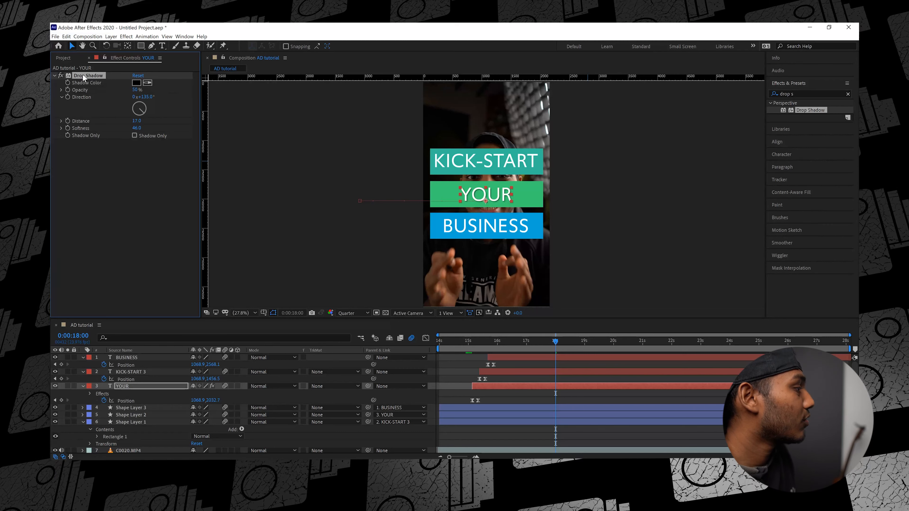
Step: Copy YOUR's Drop Shadow effect to the KICK-START 3 and BUSINESS text layers and preview the title animation
{"action": "left_click", "coordinate": [563, 371]}
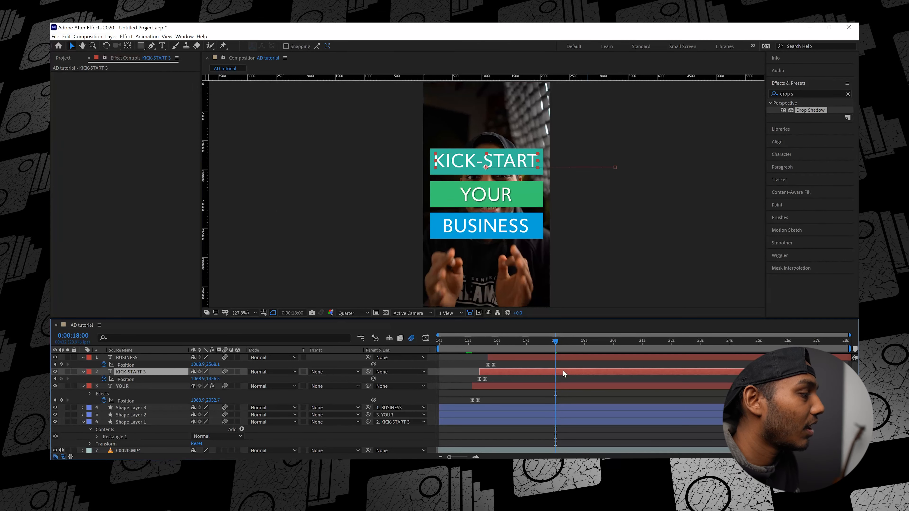
{"action": "key", "text": "ctrl+v"}
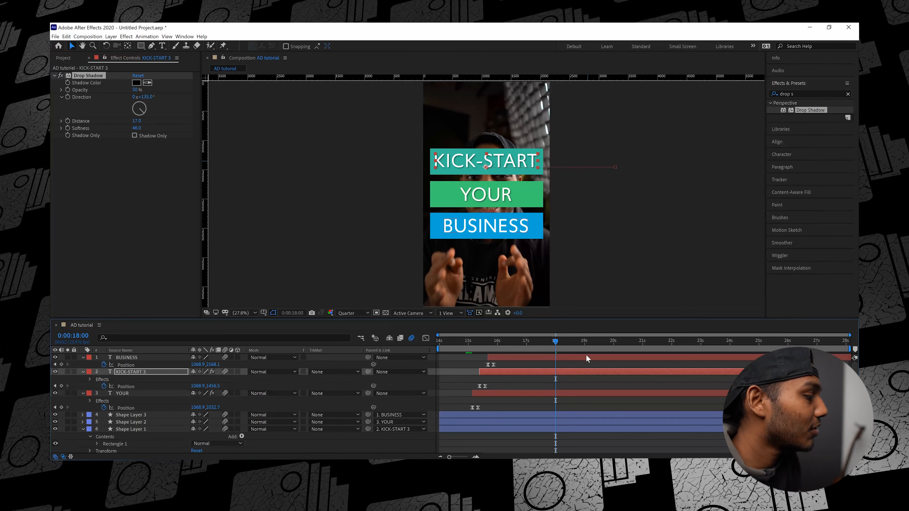
{"action": "left_click", "coordinate": [580, 354]}
{"action": "key", "text": "ctrl+v"}
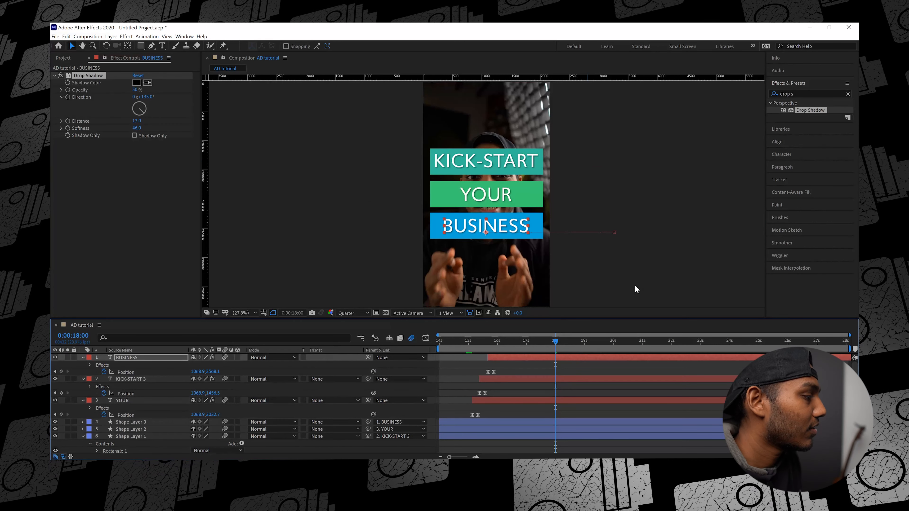
{"action": "left_click", "coordinate": [468, 345]}
{"action": "key", "text": "space"}
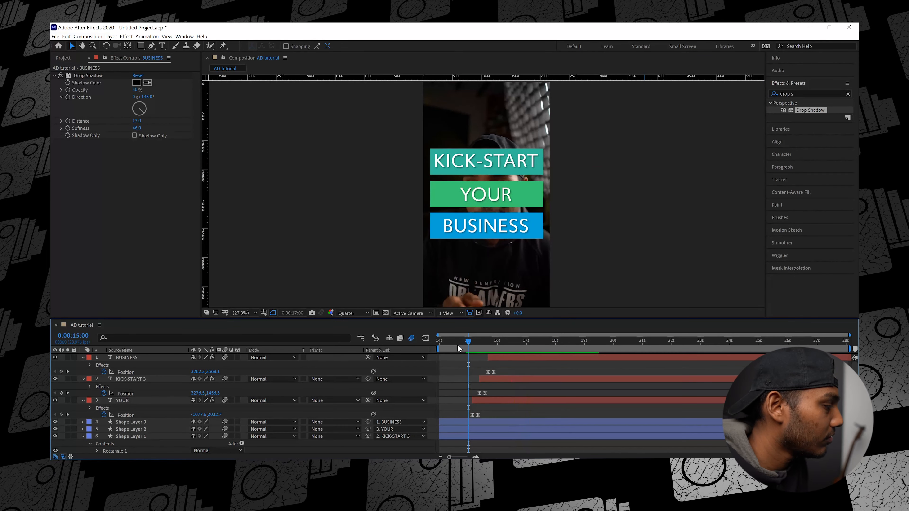
{"action": "left_click", "coordinate": [448, 345]}
{"action": "key", "text": "space"}
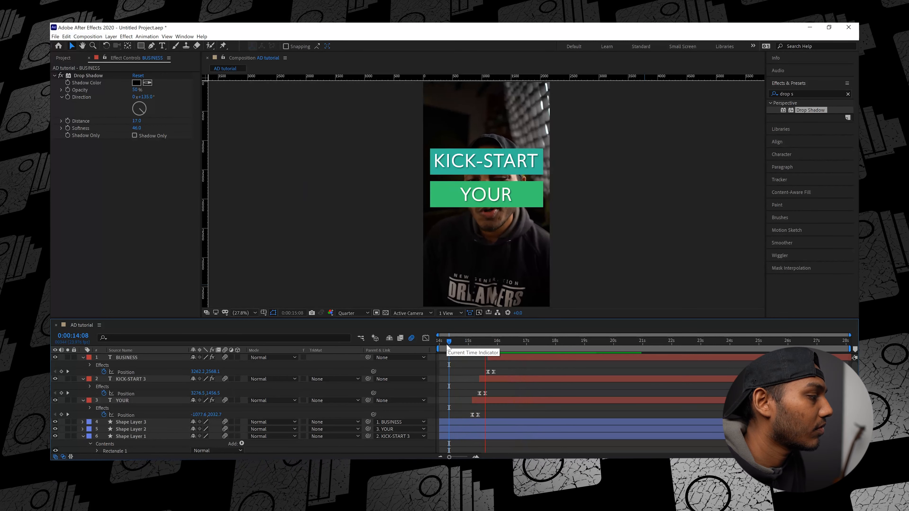
{"action": "key", "text": "space"}
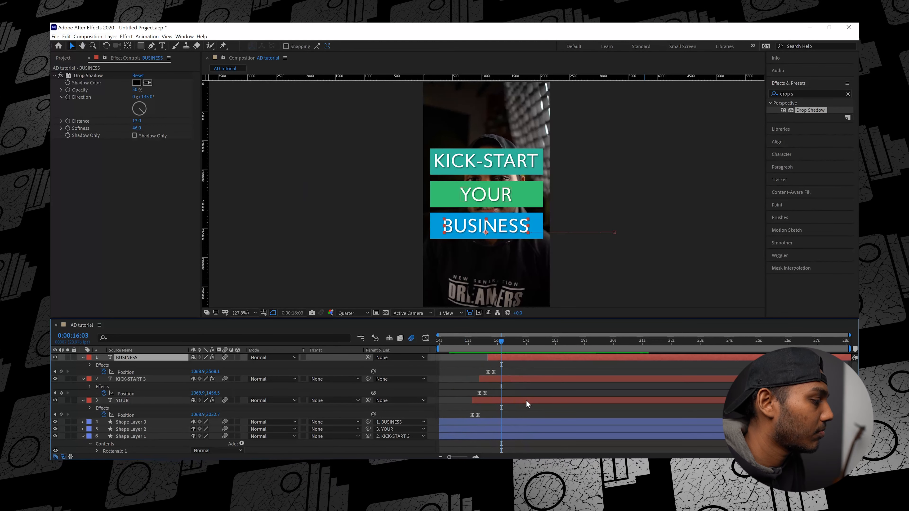
Step: Shift all three text layers together slightly earlier in time, previewing the timing from 0:00:14:00
{"action": "left_click", "coordinate": [533, 400], "text": "shift"}
{"action": "left_click_drag", "start_coordinate": [533, 400], "coordinate": [528, 399]}
{"action": "left_click_drag", "start_coordinate": [446, 344], "coordinate": [416, 345]}
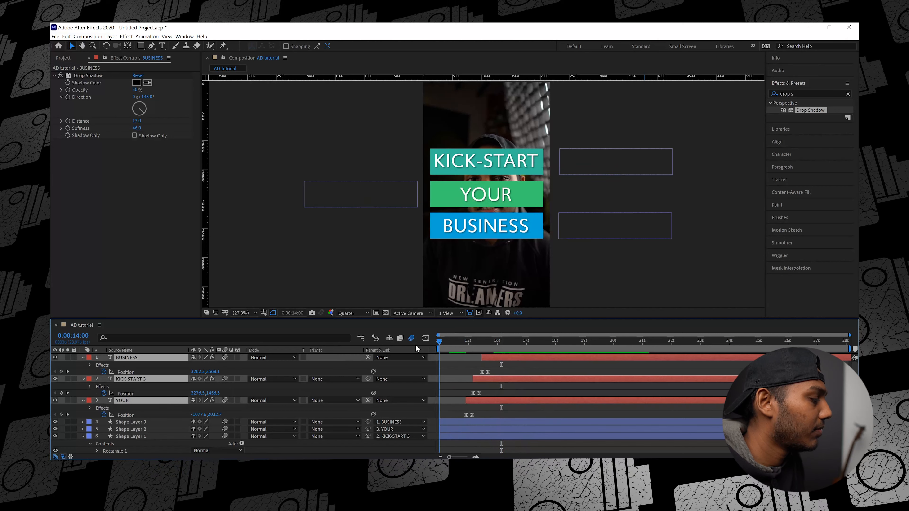
{"action": "key", "text": "space"}
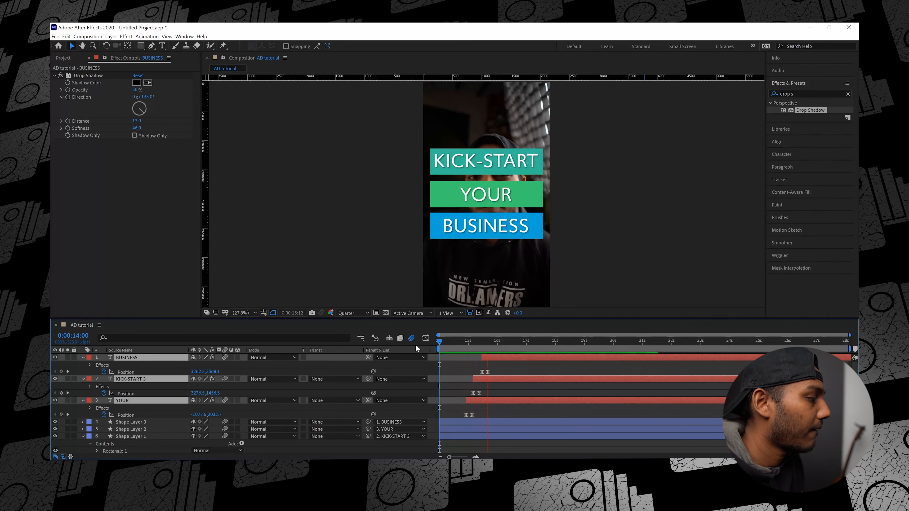
{"action": "key", "text": "space"}
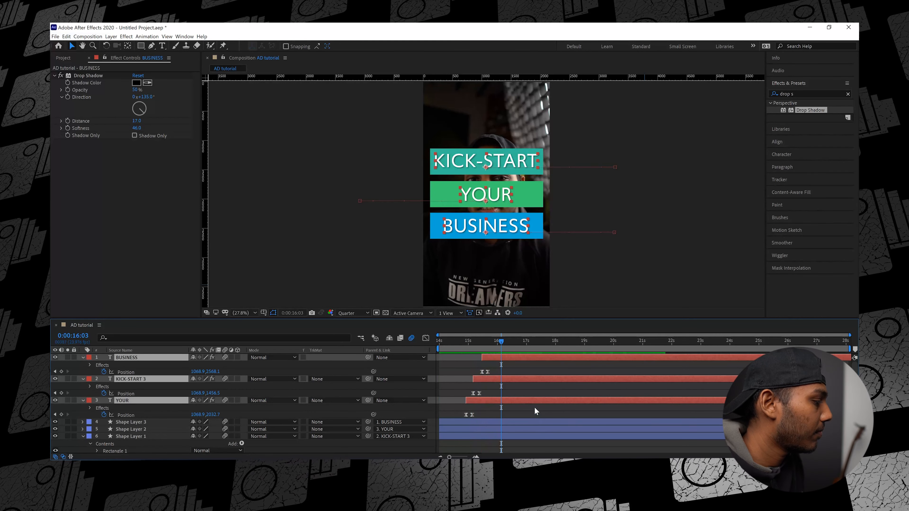
{"action": "left_click_drag", "start_coordinate": [537, 401], "coordinate": [534, 401]}
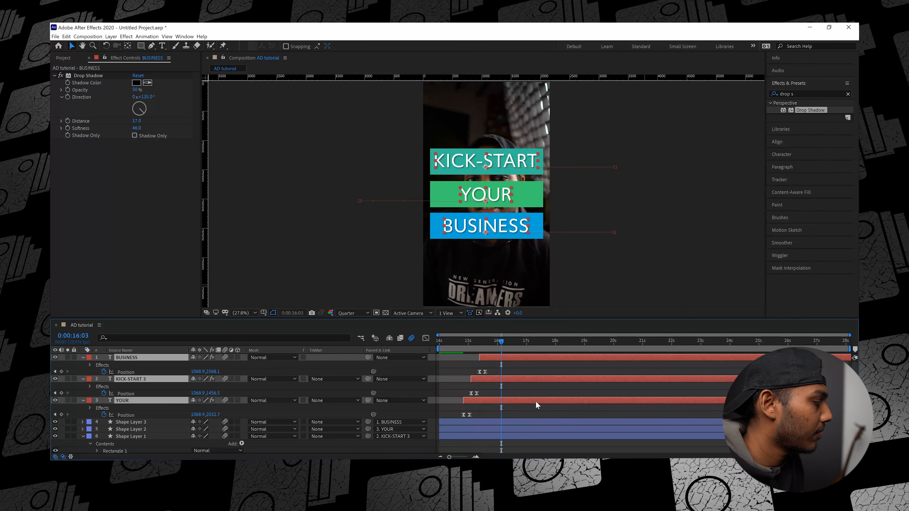
Step: Restagger the text layers so KICK-START 3 starts first, followed by YOUR and BUSINESS, and preview from 0:00:14:00
{"action": "left_click", "coordinate": [526, 380]}
{"action": "left_click_drag", "start_coordinate": [526, 380], "coordinate": [522, 400]}
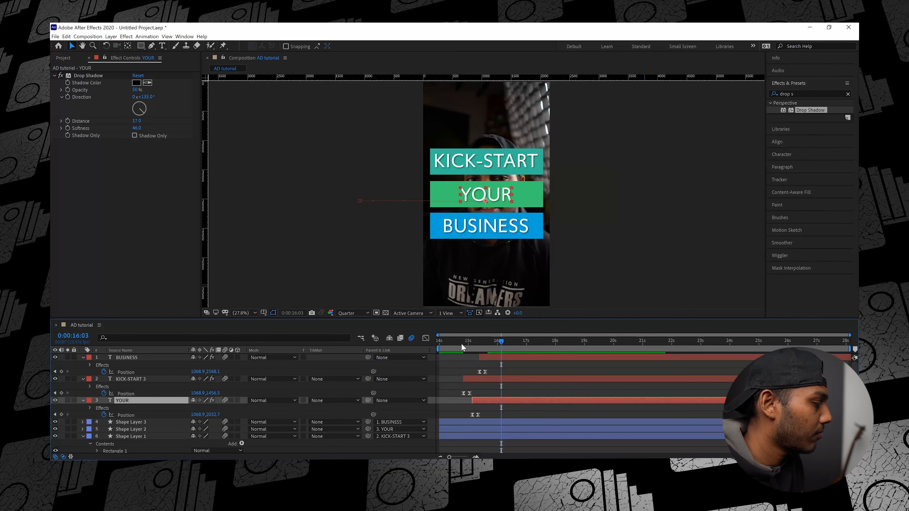
{"action": "left_click_drag", "start_coordinate": [461, 342], "coordinate": [432, 361]}
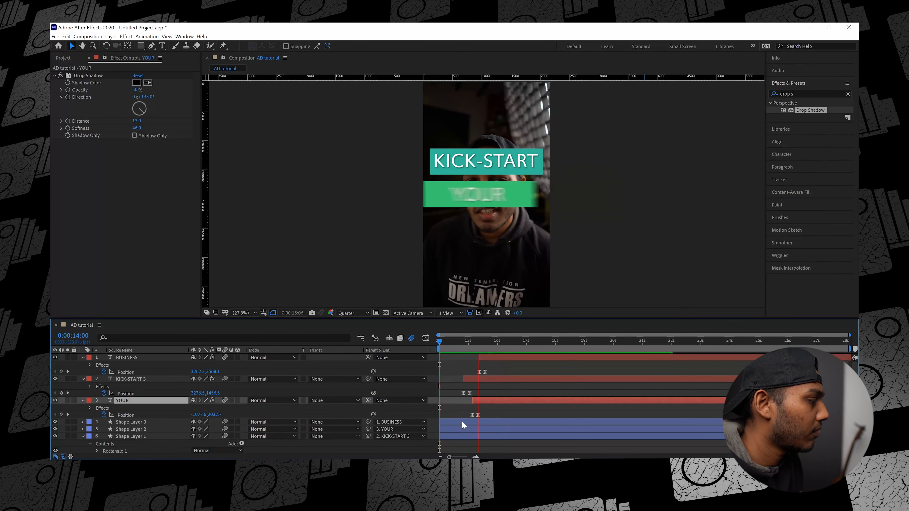